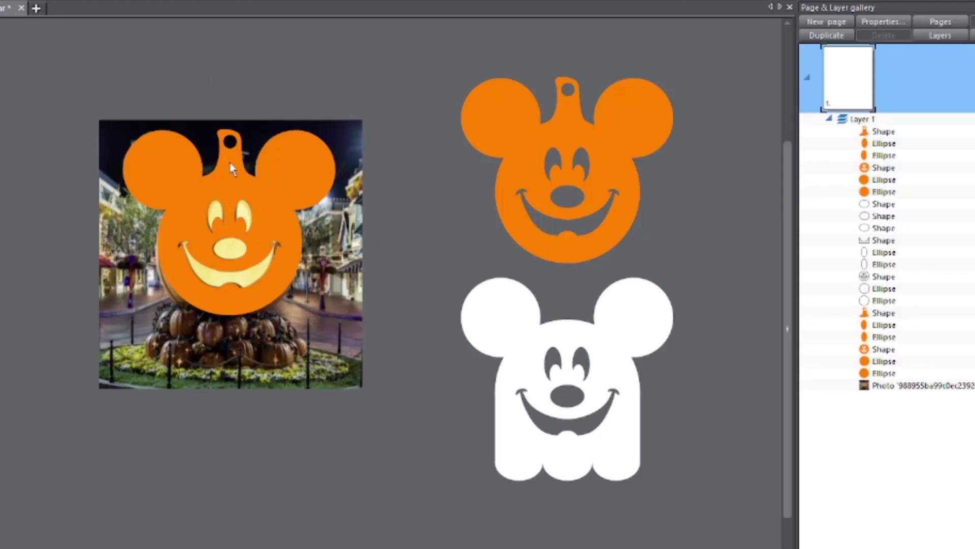
Step: Select both right-hand Mickey designs and shift them left and slightly up
{"action": "mouse_move", "coordinate": [231, 168]}
{"action": "left_mouse_down"}
{"action": "mouse_move", "coordinate": [376, 226]}
{"action": "mouse_move", "coordinate": [259, 162]}
{"action": "mouse_move", "coordinate": [231, 168]}
{"action": "left_mouse_up"}
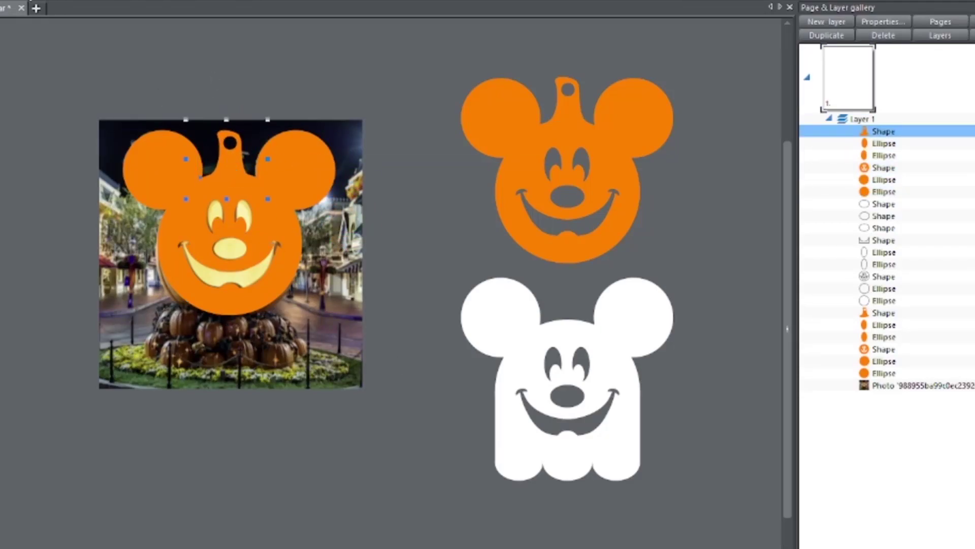
{"action": "left_click", "coordinate": [337, 70]}
{"action": "left_click_drag", "start_coordinate": [444, 219], "coordinate": [555, 381]}
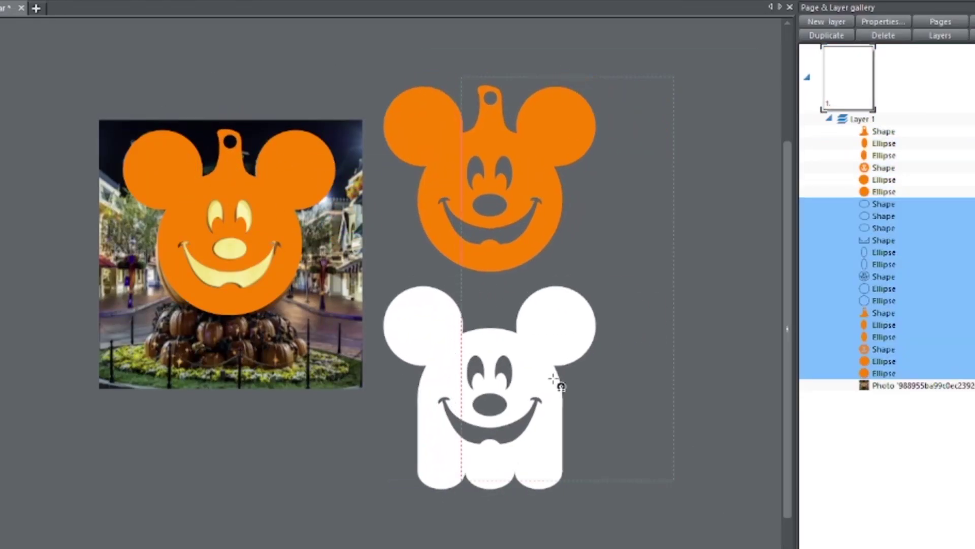
{"action": "left_click_drag", "start_coordinate": [379, 51], "coordinate": [614, 534]}
{"action": "left_click_drag", "start_coordinate": [568, 370], "coordinate": [568, 357]}
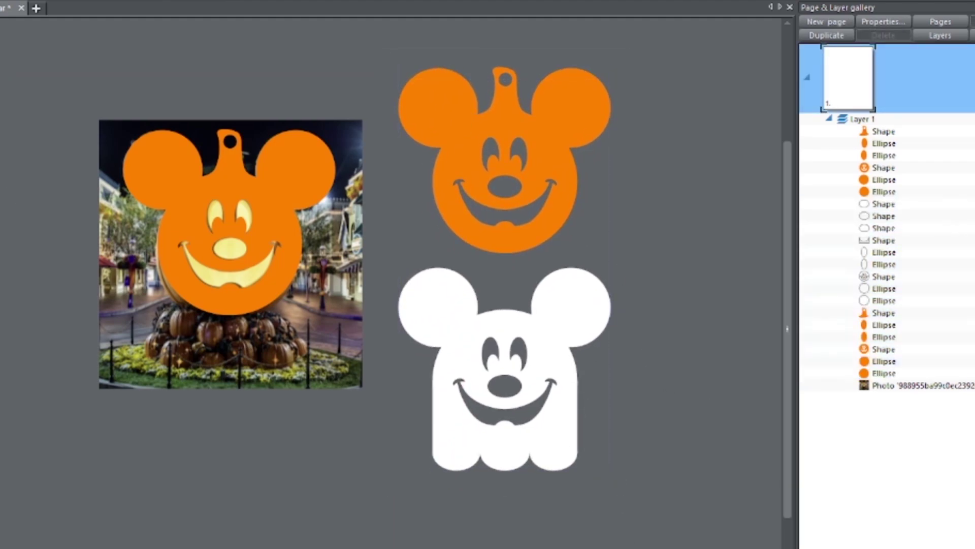
Step: Draw a small black circle over the stem hole, shrink it, and set it beside the ghost
{"action": "left_click_drag", "start_coordinate": [507, 80], "coordinate": [514, 90]}
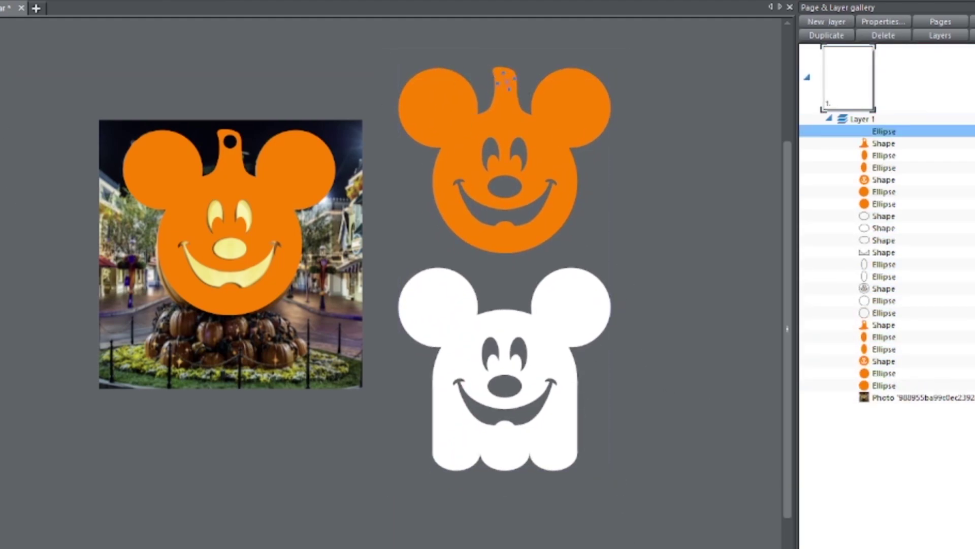
{"action": "key", "text": "F2"}
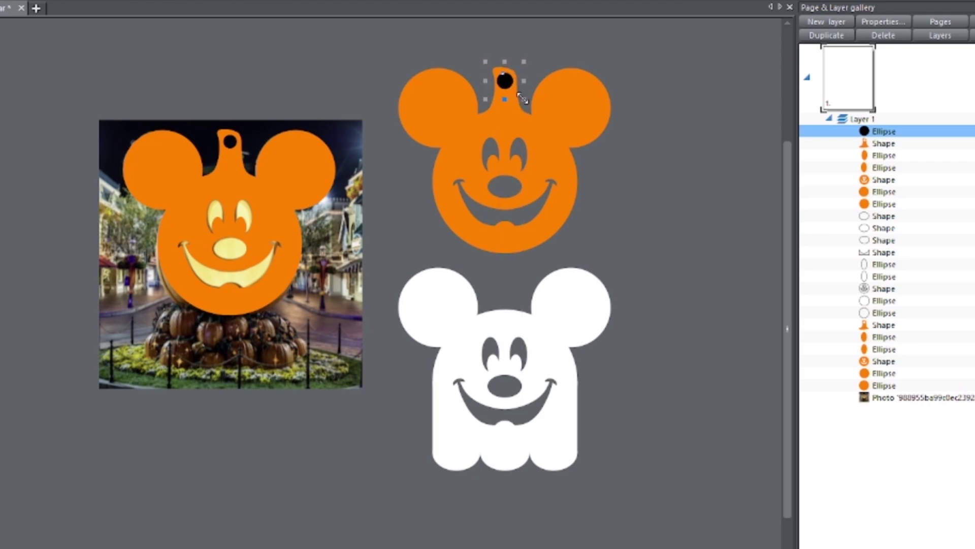
{"action": "left_click_drag", "start_coordinate": [523, 96], "coordinate": [519, 335]}
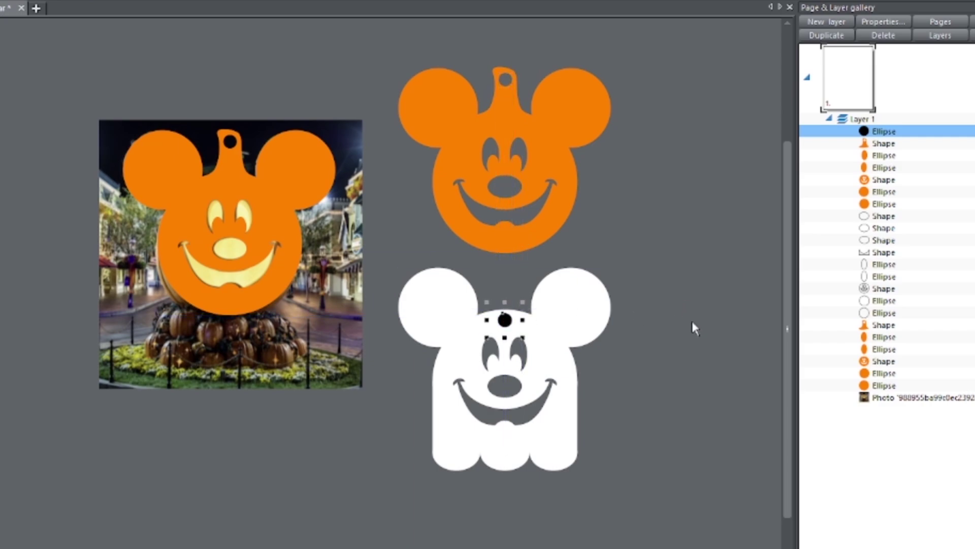
{"action": "left_click", "coordinate": [687, 286]}
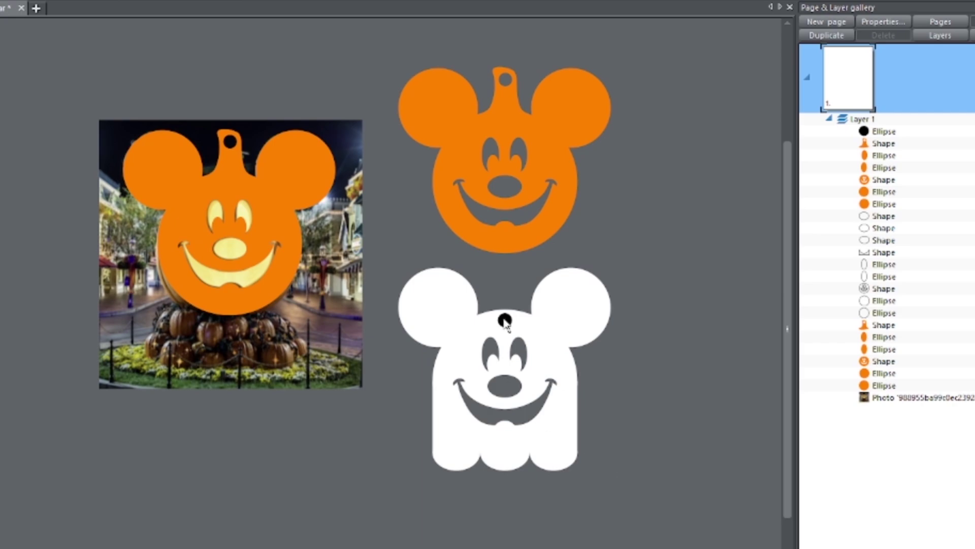
{"action": "left_click_drag", "start_coordinate": [505, 321], "coordinate": [505, 305]}
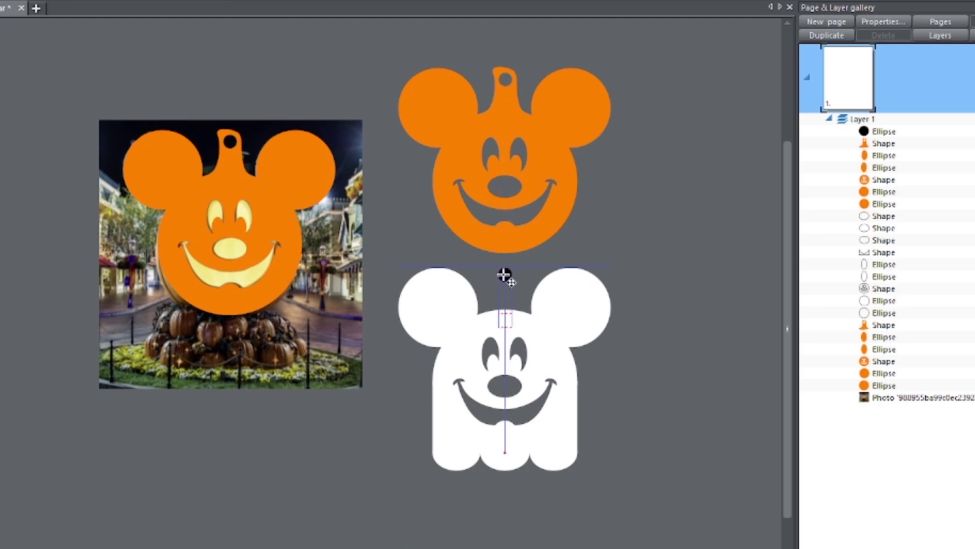
{"action": "key", "text": "ctrl+z"}
Step: Undo a trial stretch of the ghost, then draw a large ellipse over its face
{"action": "left_click", "coordinate": [504, 301]}
{"action": "left_click_drag", "start_coordinate": [504, 300], "coordinate": [507, 254]}
{"action": "key", "text": "ctrl+z"}
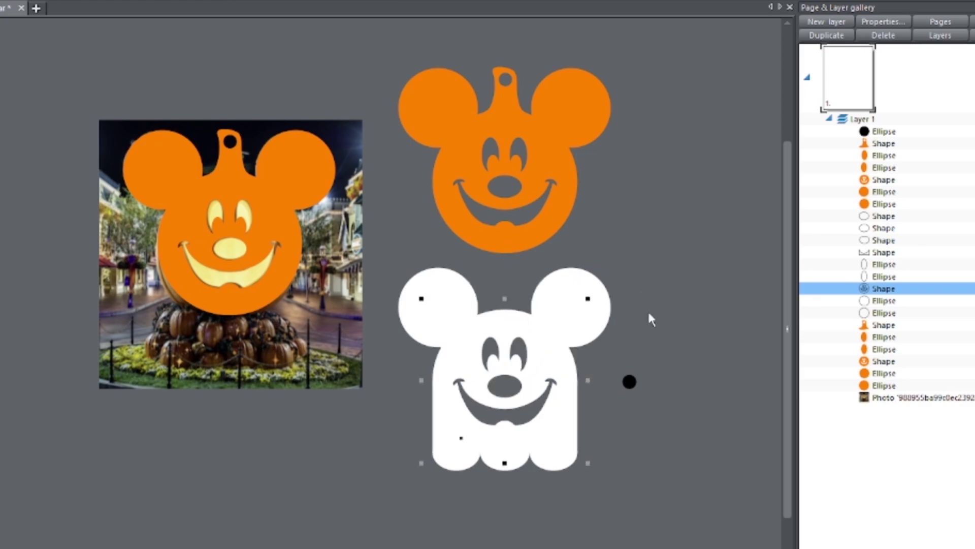
{"action": "key", "text": "Escape"}
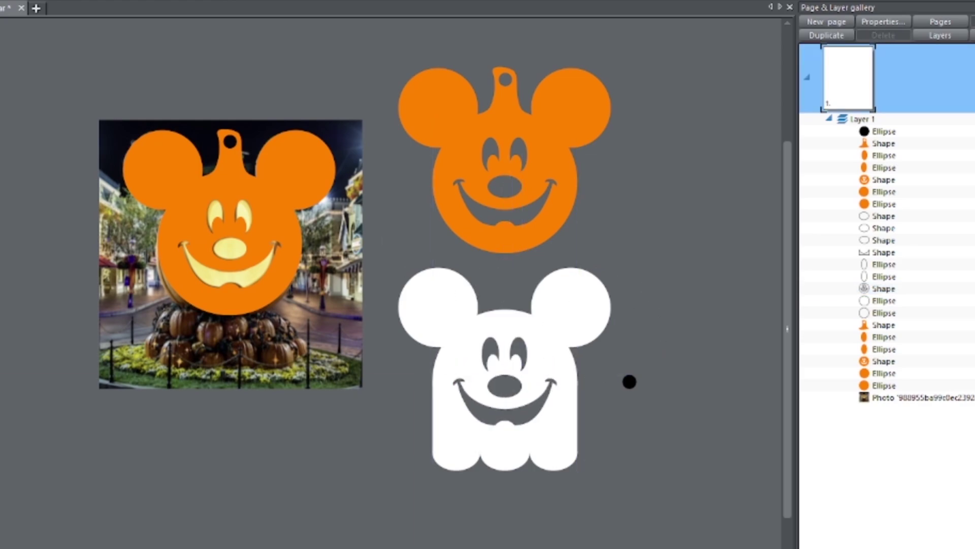
{"action": "left_click_drag", "start_coordinate": [506, 291], "coordinate": [562, 376]}
{"action": "mouse_move", "coordinate": [513, 304]}
{"action": "left_mouse_down"}
{"action": "mouse_move", "coordinate": [522, 322]}
{"action": "mouse_move", "coordinate": [508, 355]}
{"action": "mouse_move", "coordinate": [578, 383]}
{"action": "left_mouse_up"}
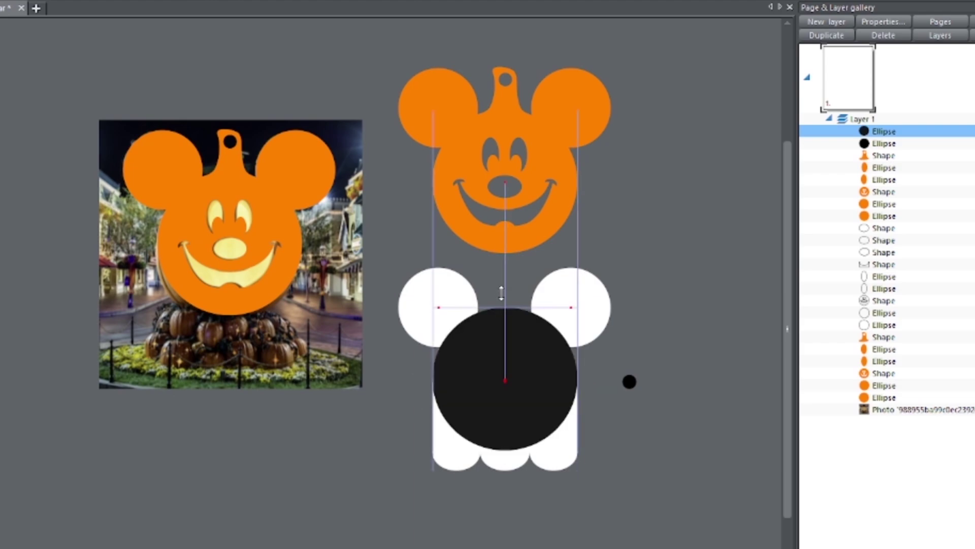
Step: Extend the ellipse, send it behind the face cutouts, and combine it with the ghost shape
{"action": "left_click_drag", "start_coordinate": [501, 293], "coordinate": [500, 285]}
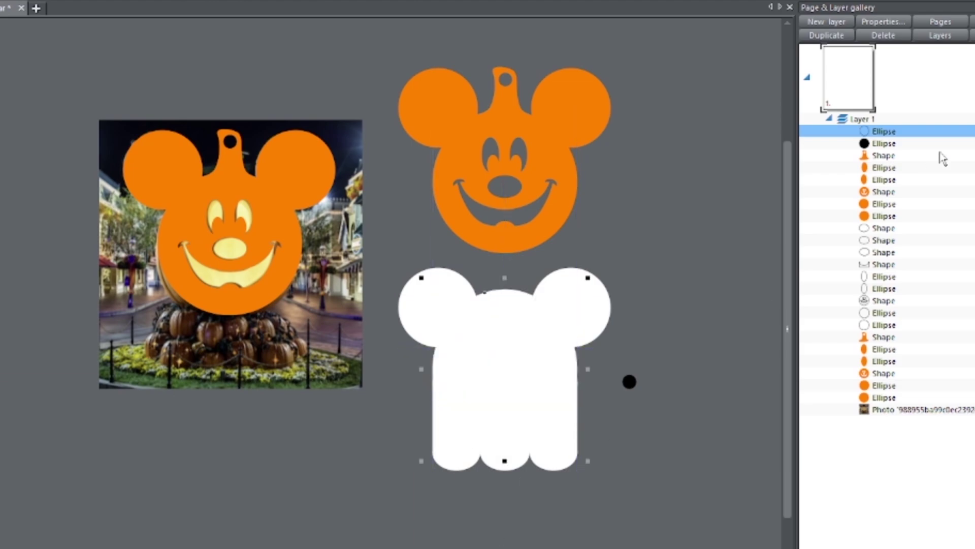
{"action": "left_click_drag", "start_coordinate": [881, 143], "coordinate": [886, 326]}
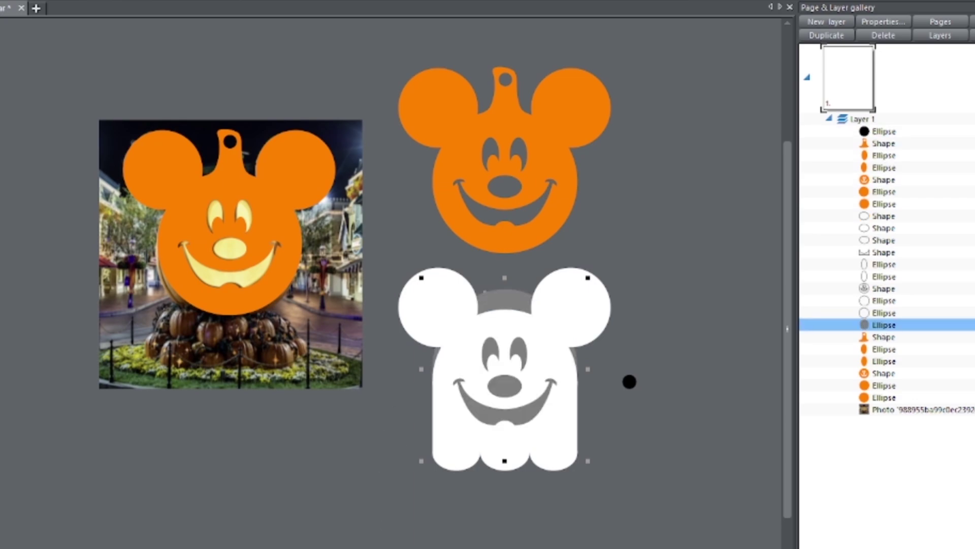
{"action": "left_click_drag", "start_coordinate": [234, 325], "coordinate": [522, 398]}
{"action": "mouse_move", "coordinate": [872, 323]}
{"action": "right_click", "coordinate": [520, 369]}
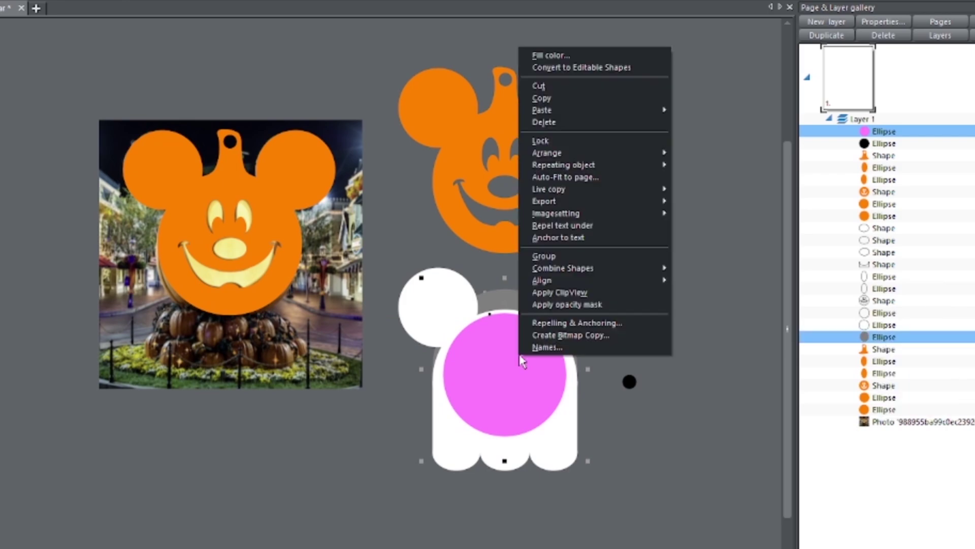
{"action": "left_click", "coordinate": [631, 288]}
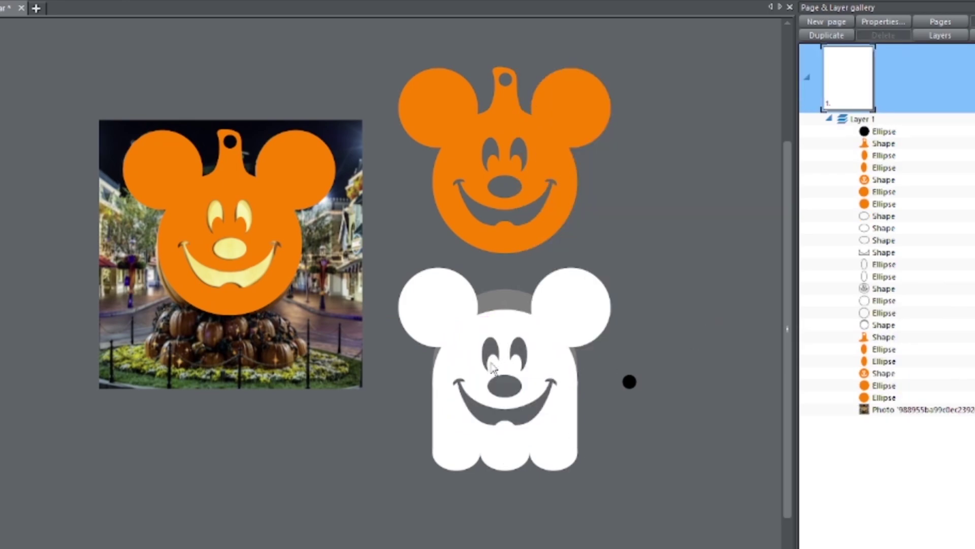
Step: Move the leftover grey ring aside and drag the small black circle onto the ghost's forehead
{"action": "left_click_drag", "start_coordinate": [496, 283], "coordinate": [339, 316]}
{"action": "left_click", "coordinate": [654, 491]}
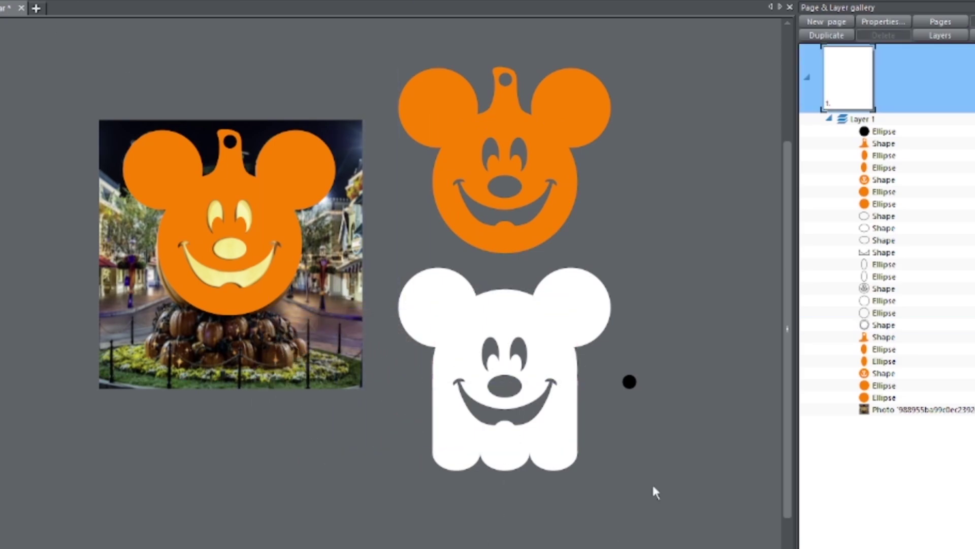
{"action": "left_click", "coordinate": [511, 318]}
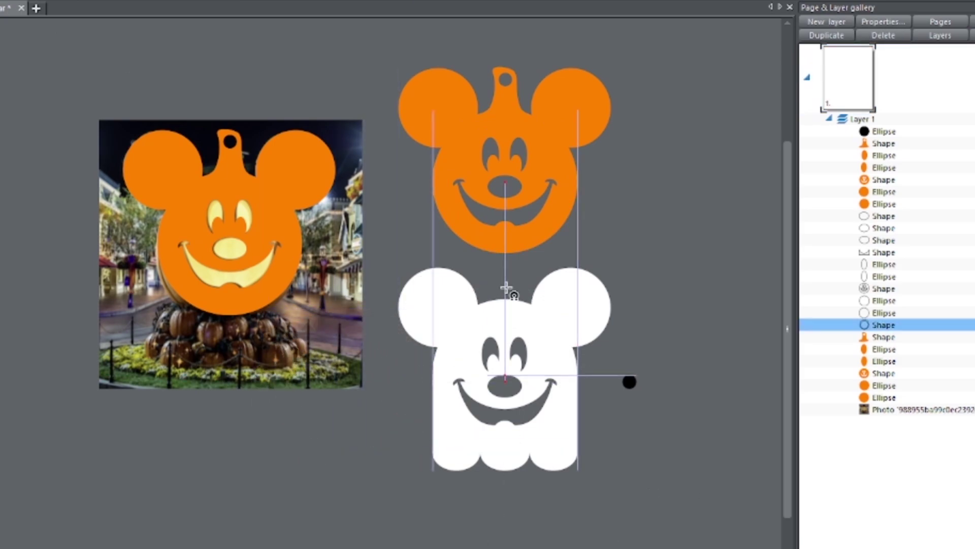
{"action": "left_click", "coordinate": [643, 384]}
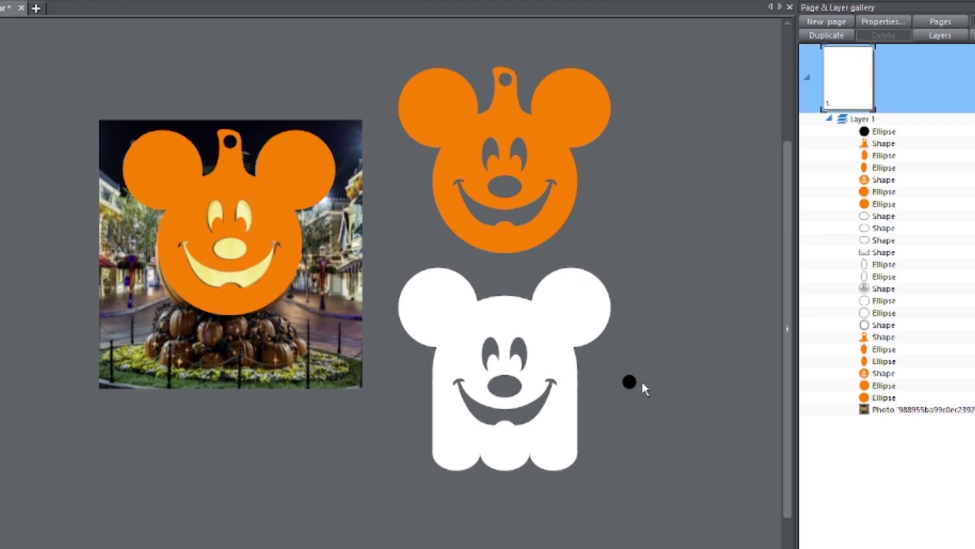
{"action": "left_click", "coordinate": [875, 329]}
{"action": "key", "text": "Escape"}
{"action": "left_click", "coordinate": [512, 305]}
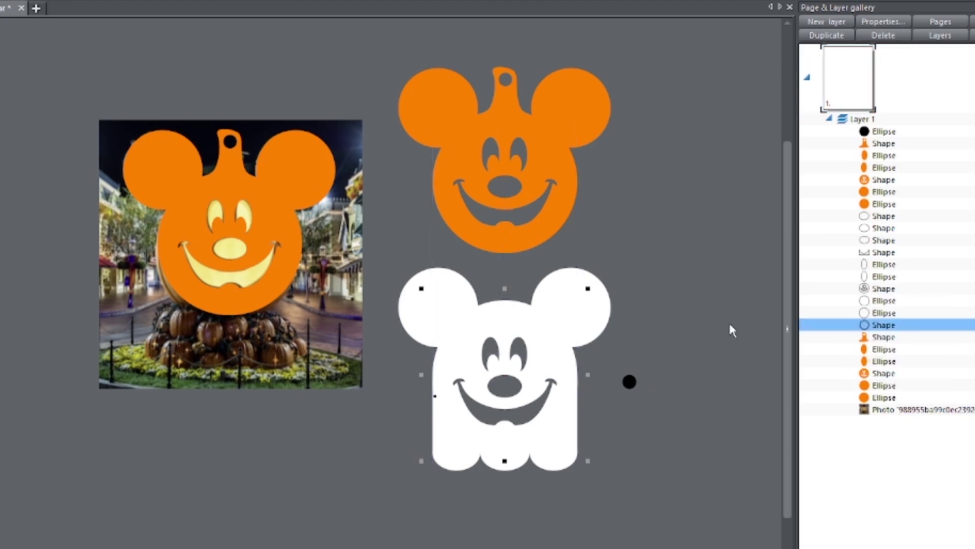
{"action": "key", "text": "Escape"}
{"action": "left_click_drag", "start_coordinate": [630, 381], "coordinate": [505, 311]}
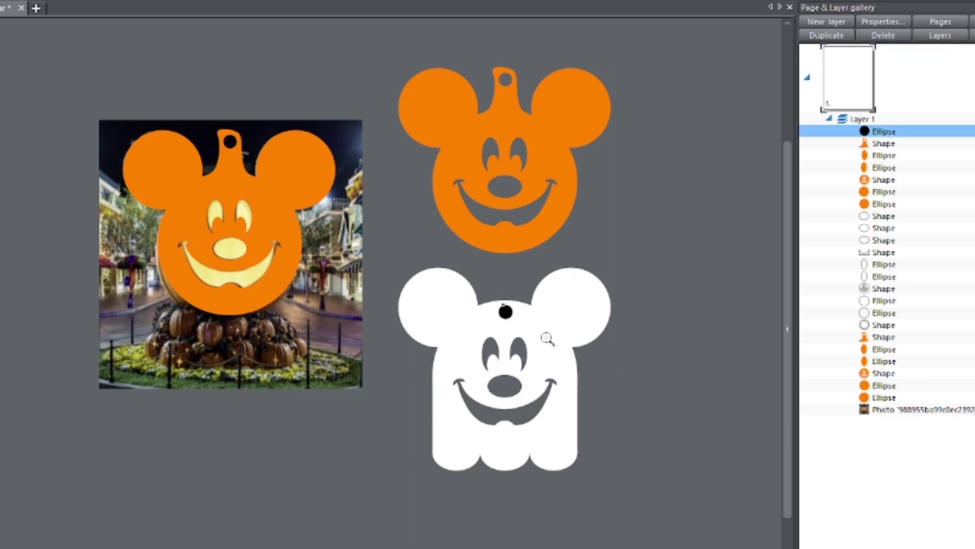
Step: Fine-tune the small black circle's position on the ghost's forehead
{"action": "key", "text": "Up"}
{"action": "left_click", "coordinate": [620, 371]}
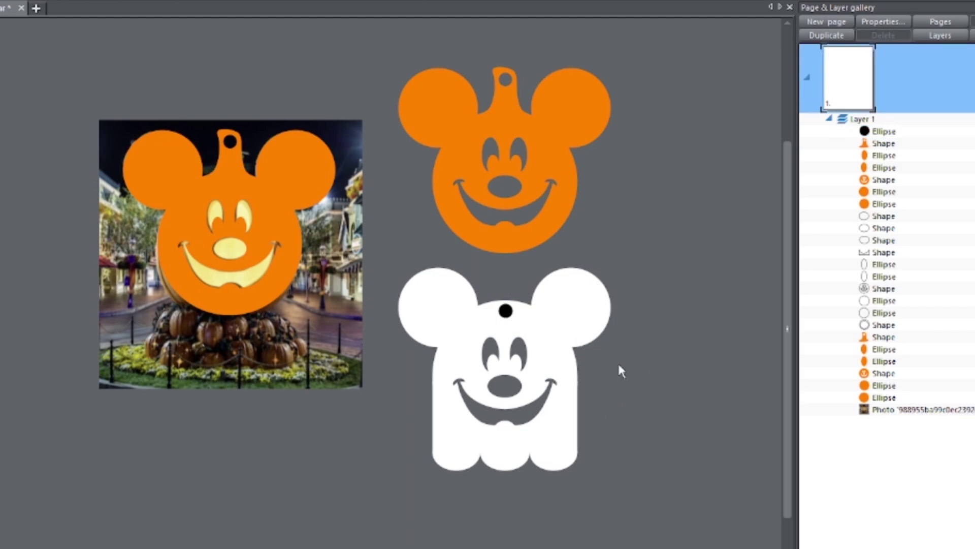
{"action": "left_click", "coordinate": [506, 311]}
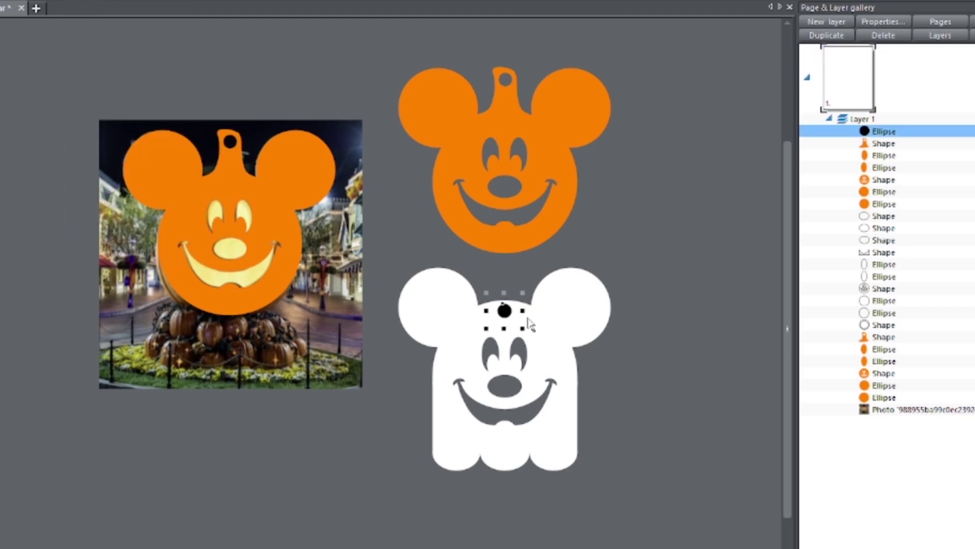
{"action": "left_click_drag", "start_coordinate": [505, 311], "coordinate": [506, 309]}
{"action": "left_click", "coordinate": [639, 386]}
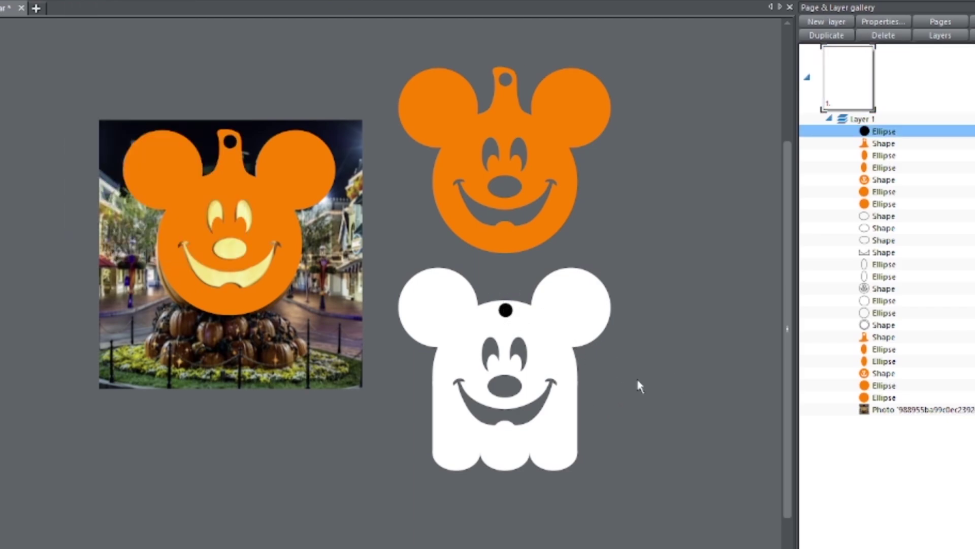
{"action": "left_click_drag", "start_coordinate": [510, 311], "coordinate": [510, 312]}
{"action": "left_click", "coordinate": [640, 352]}
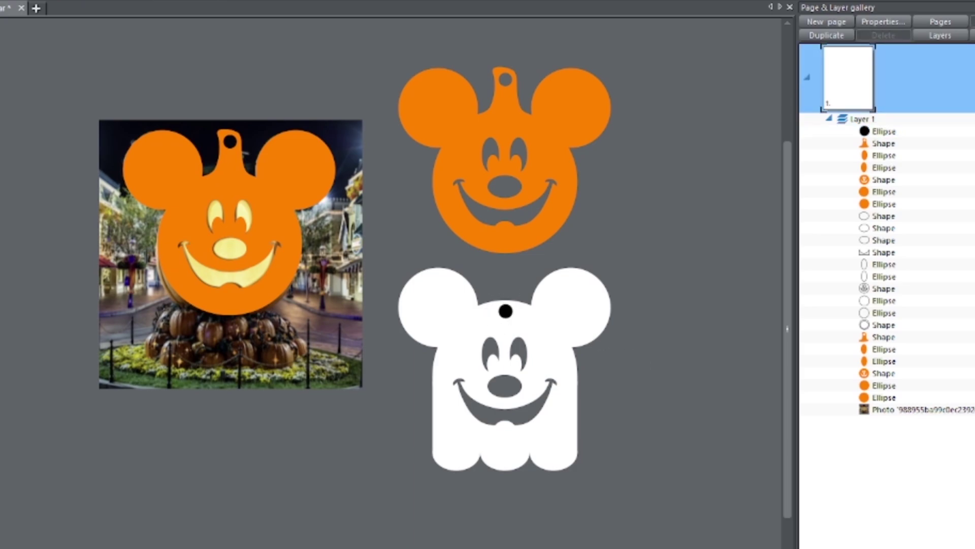
Step: Subtract the black circle from the white head, repeating with the restored circle
{"action": "left_click", "coordinate": [884, 131]}
{"action": "left_click", "coordinate": [884, 325], "text": "ctrl"}
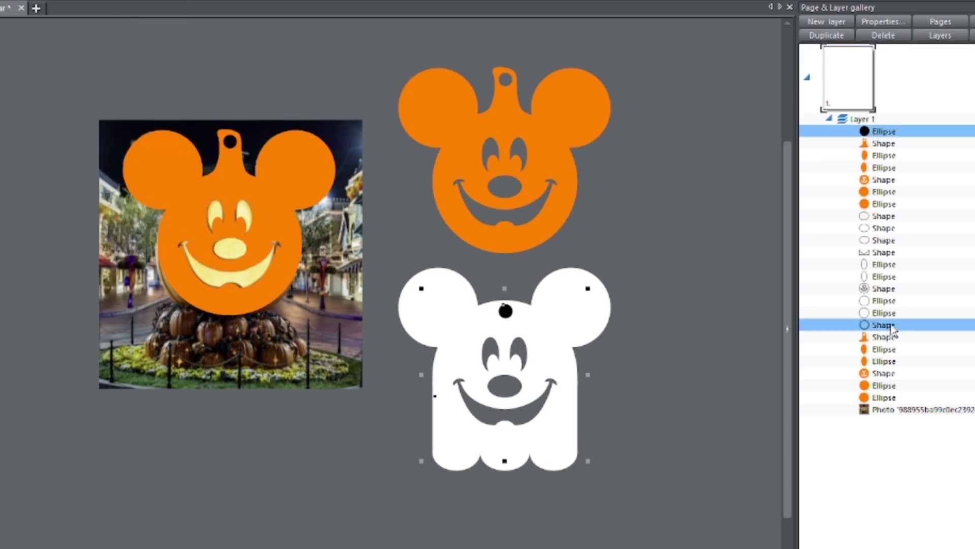
{"action": "right_click", "coordinate": [506, 315]}
{"action": "mouse_move", "coordinate": [523, 498]}
{"action": "left_click", "coordinate": [706, 516]}
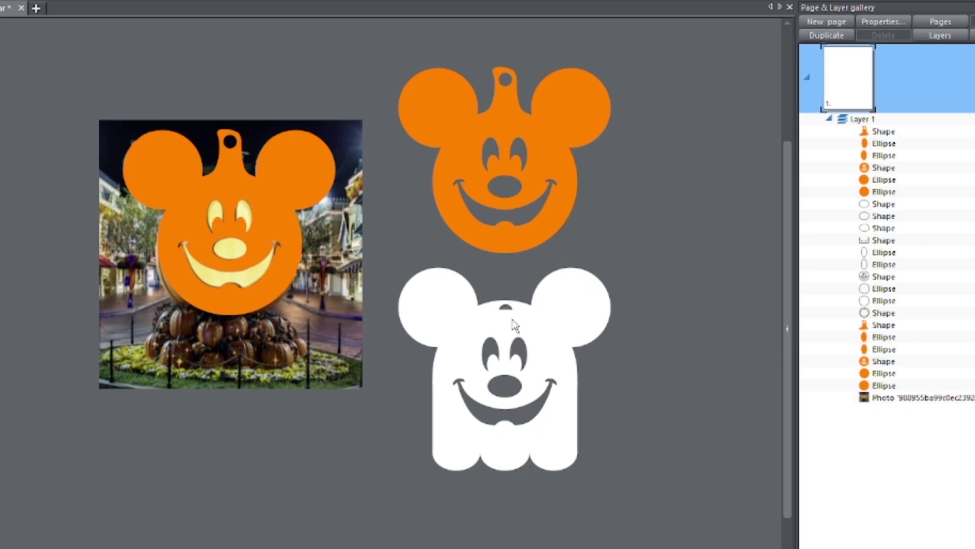
{"action": "key", "text": "ctrl+shift+v"}
{"action": "left_click", "coordinate": [884, 313]}
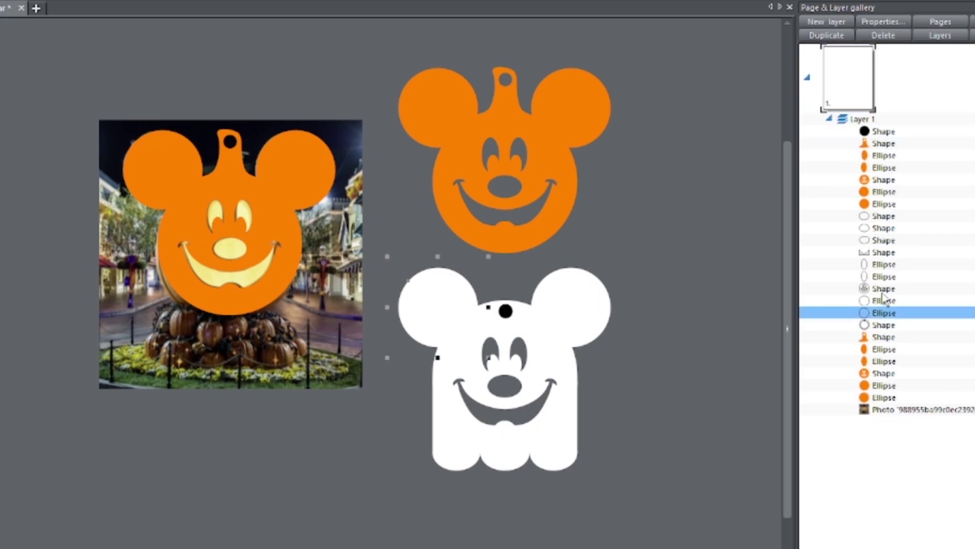
{"action": "left_click", "coordinate": [884, 289]}
{"action": "left_click", "coordinate": [892, 132], "text": "ctrl"}
{"action": "right_click", "coordinate": [507, 314]}
{"action": "left_click", "coordinate": [707, 516]}
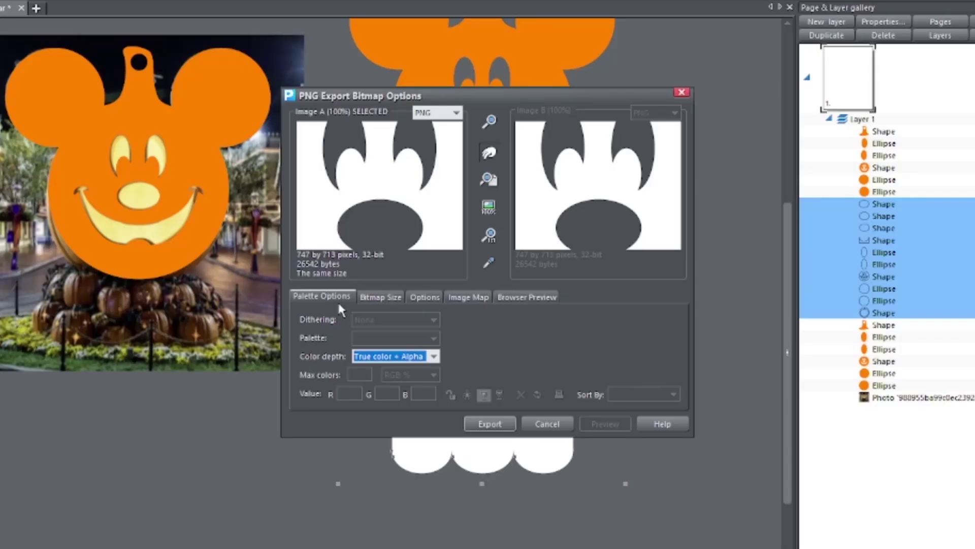
Step: Set the PNG export resolution to 300 DPI with transparency and export the ghost shape
{"action": "left_click", "coordinate": [379, 295]}
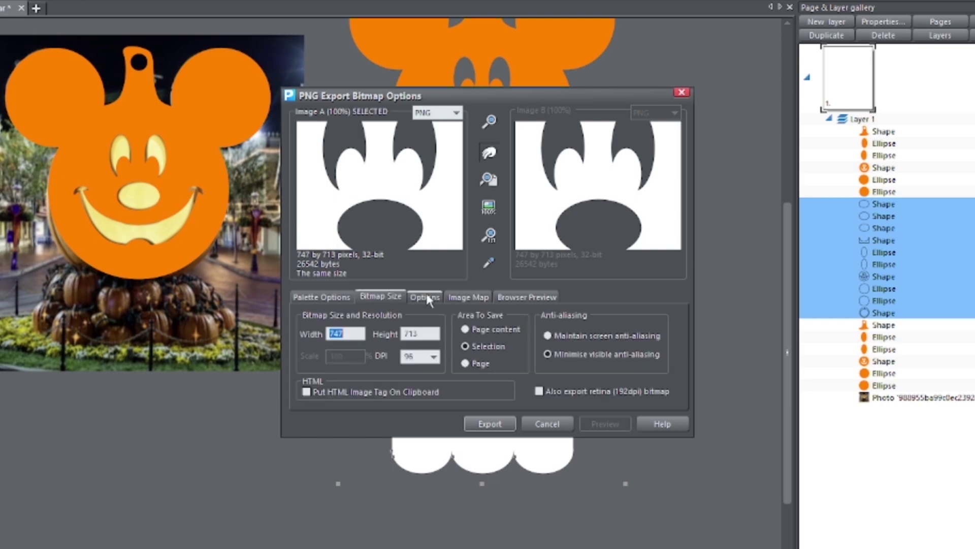
{"action": "left_click", "coordinate": [433, 356]}
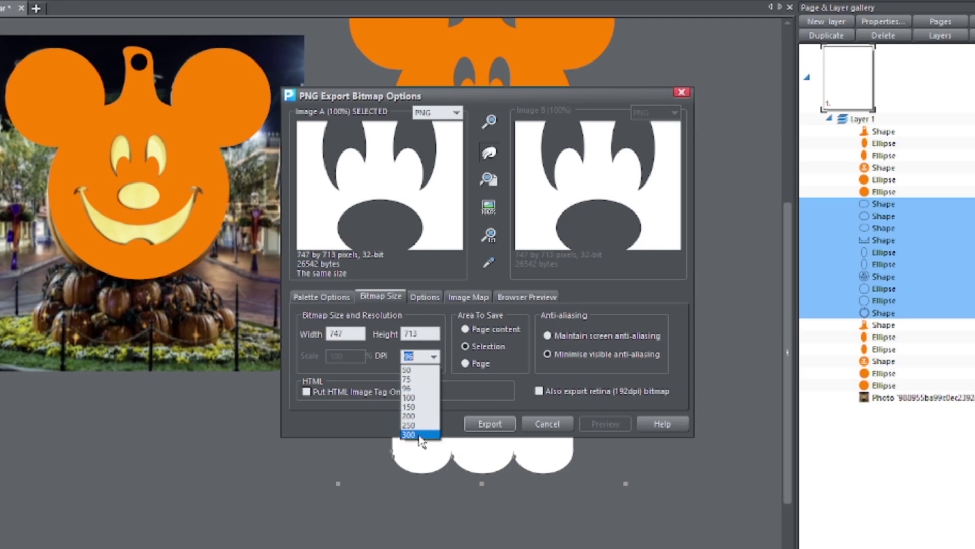
{"action": "left_click", "coordinate": [420, 436]}
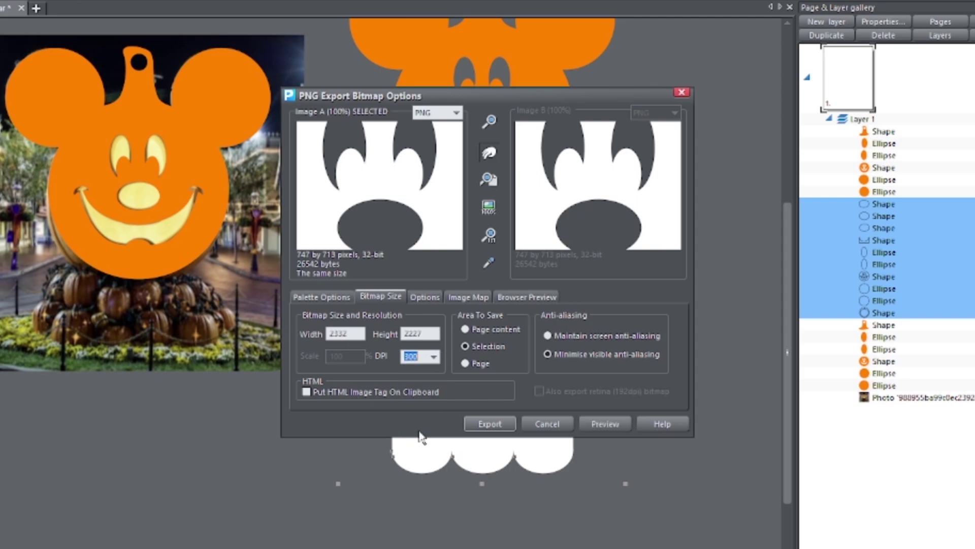
{"action": "left_click", "coordinate": [422, 298]}
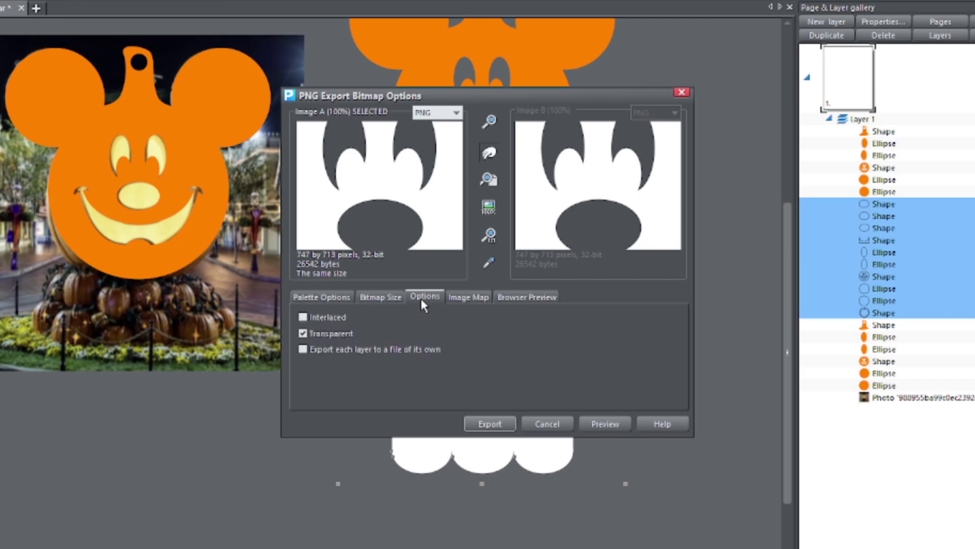
{"action": "left_click", "coordinate": [470, 298]}
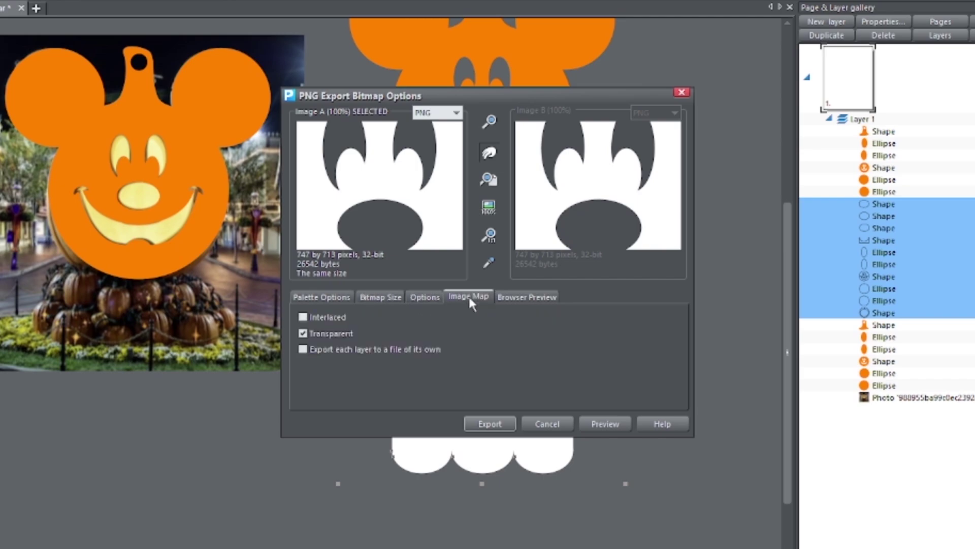
{"action": "left_click", "coordinate": [520, 297]}
{"action": "left_click", "coordinate": [321, 295]}
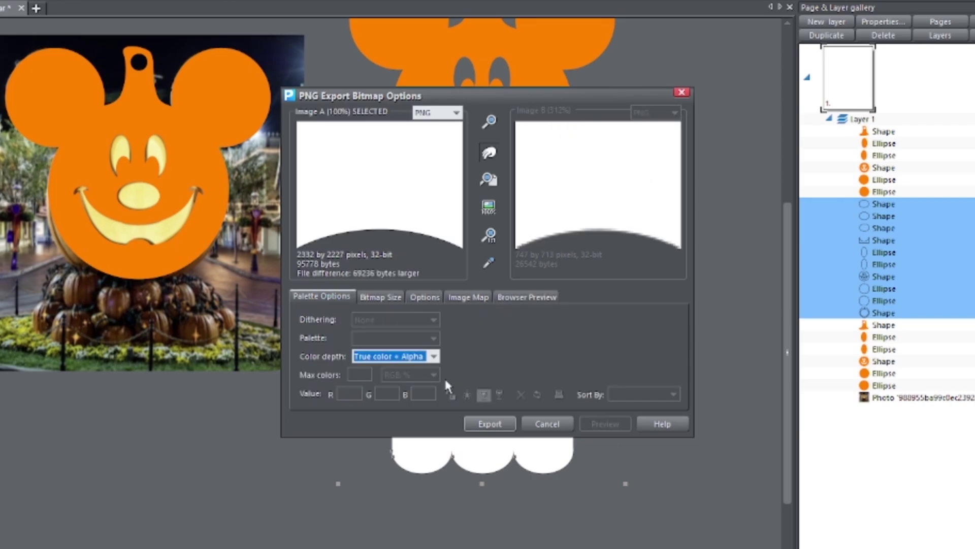
{"action": "left_click_drag", "start_coordinate": [442, 196], "coordinate": [421, 114]}
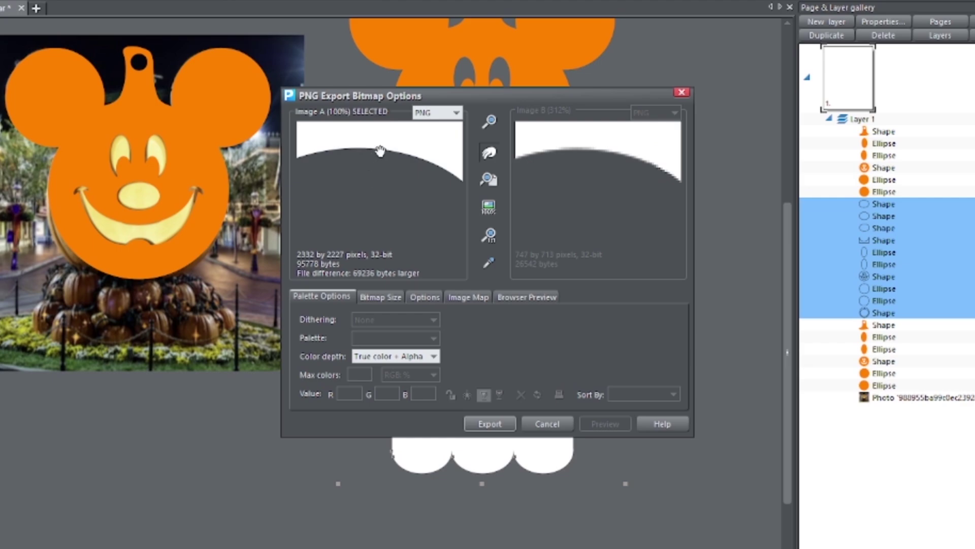
{"action": "left_click", "coordinate": [490, 423]}
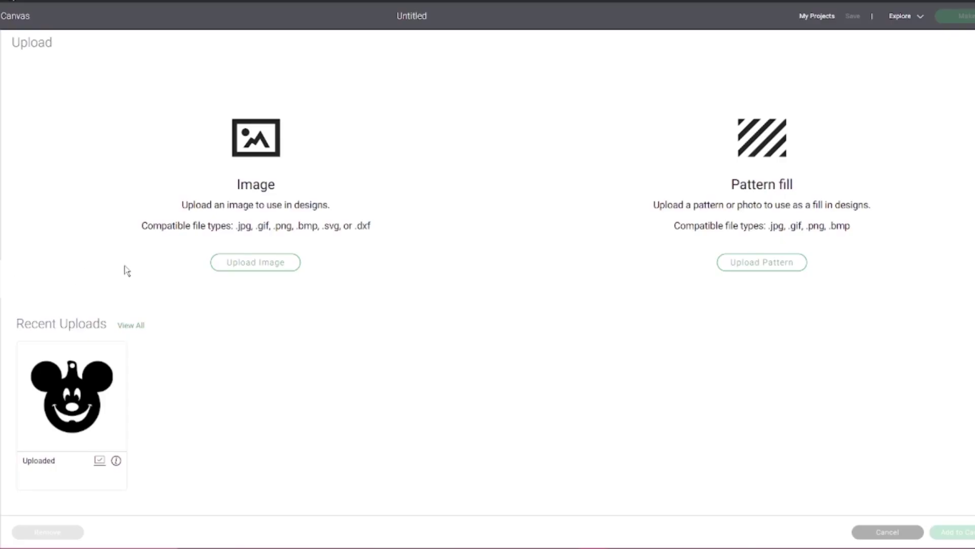
Step: Upload the exported PNG as a Simple cut image named 'Mickey Ghost Earrings' and select it
{"action": "left_click", "coordinate": [265, 263]}
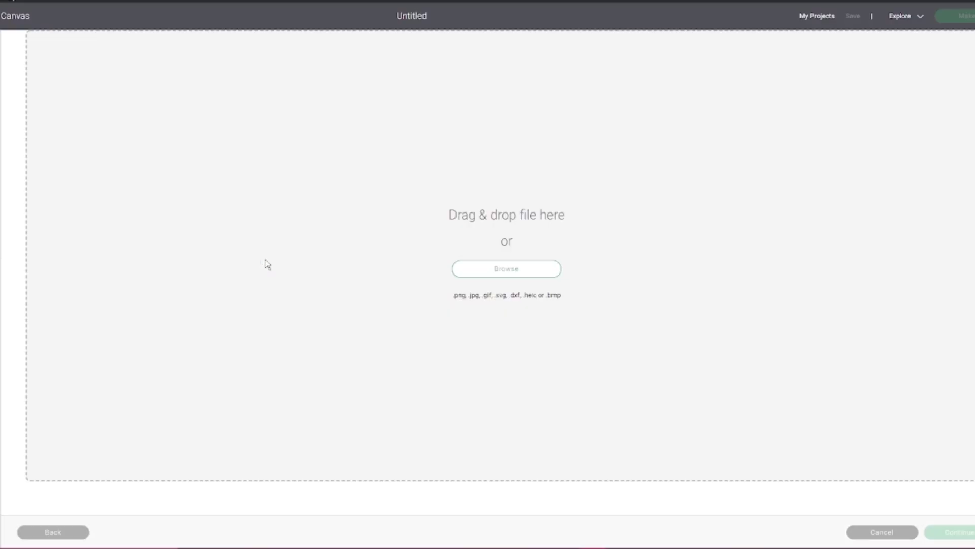
{"action": "left_click", "coordinate": [510, 274]}
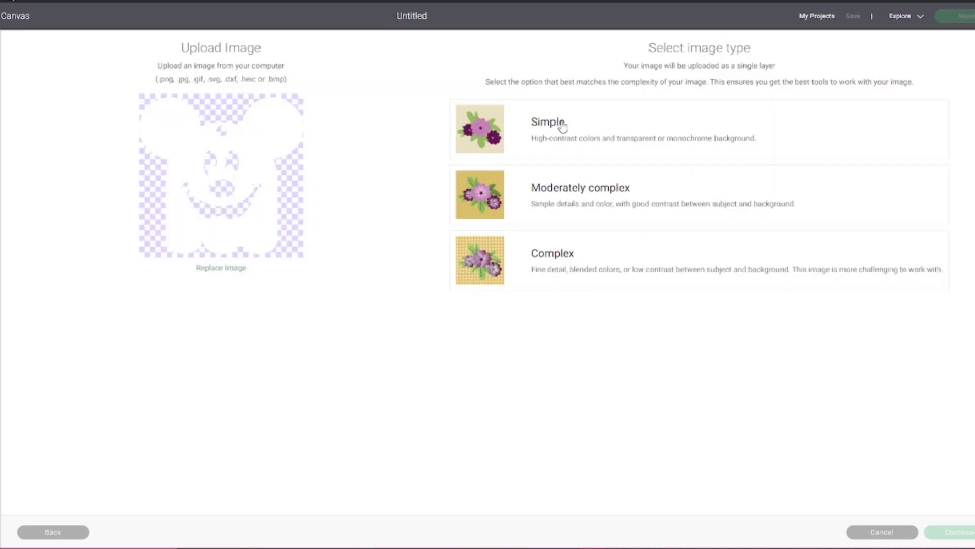
{"action": "left_click", "coordinate": [559, 126]}
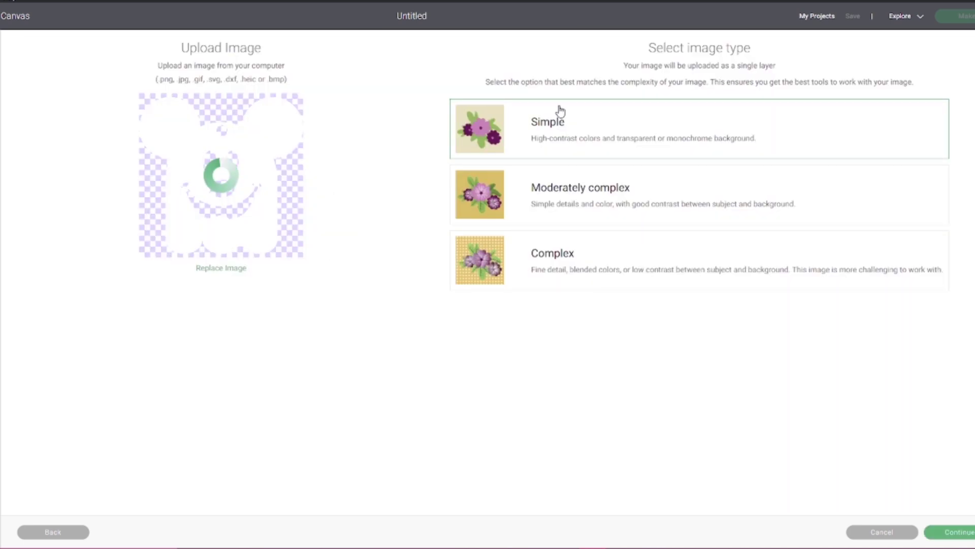
{"action": "left_click", "coordinate": [948, 531]}
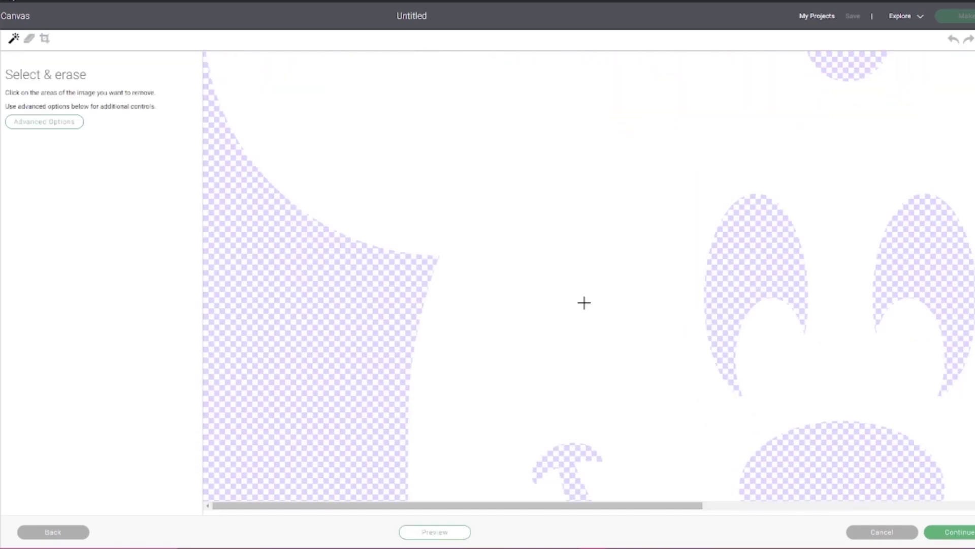
{"action": "left_click", "coordinate": [436, 532]}
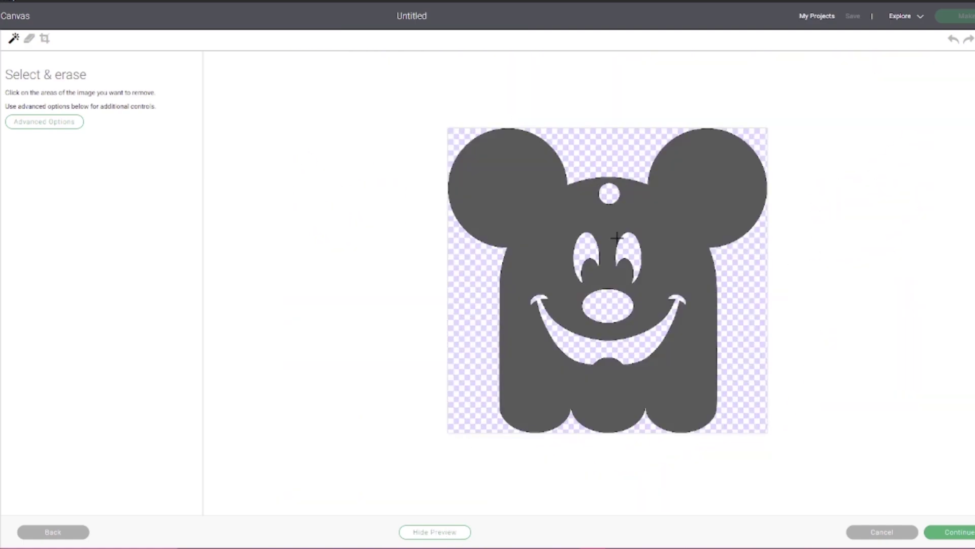
{"action": "left_click", "coordinate": [449, 533]}
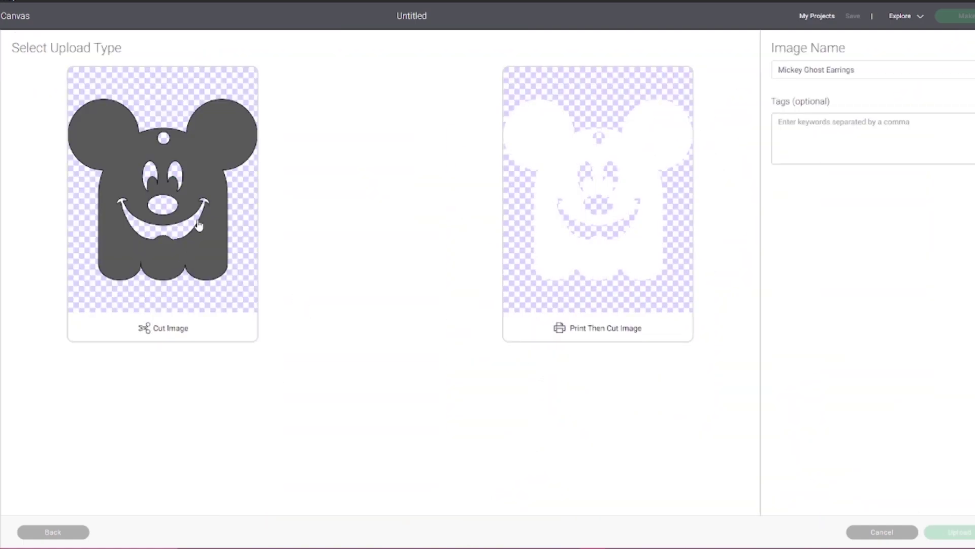
{"action": "left_click", "coordinate": [199, 225]}
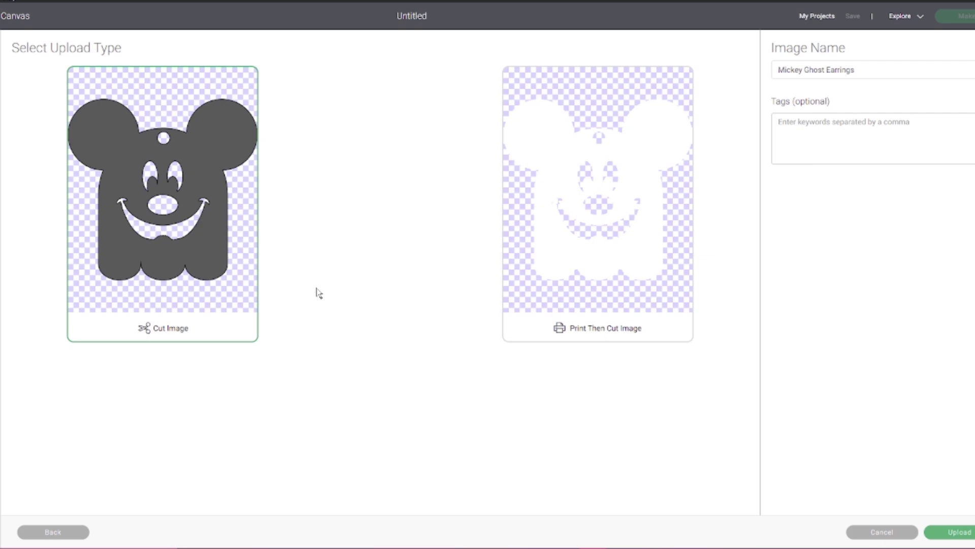
{"action": "left_click", "coordinate": [953, 532]}
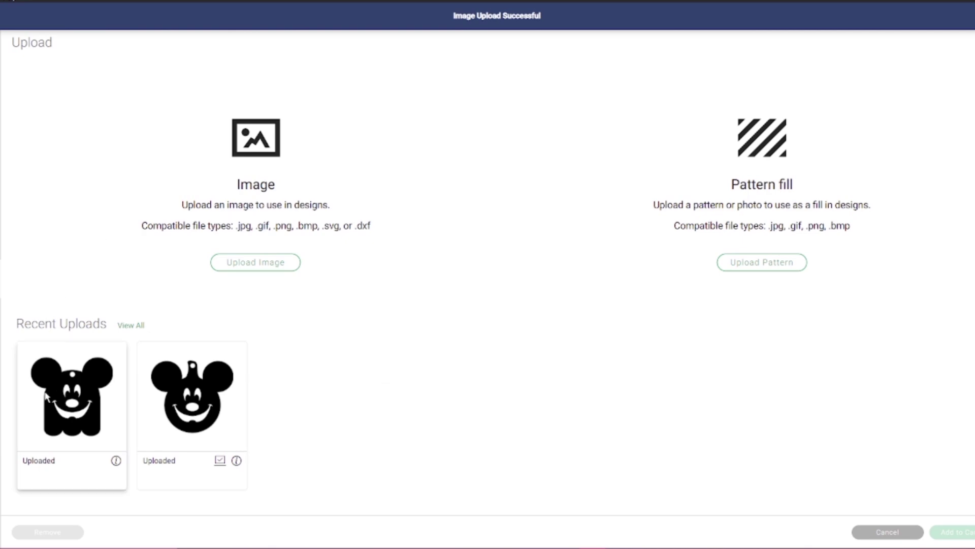
{"action": "left_click", "coordinate": [80, 418]}
Step: Add the Mickey ghost image to the canvas and drag it into position
{"action": "left_click", "coordinate": [953, 532]}
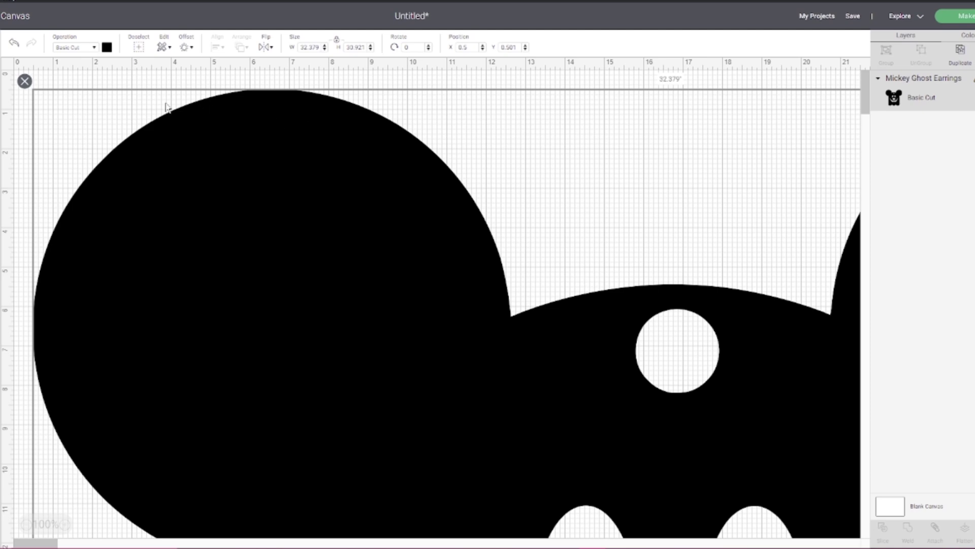
{"action": "left_click_drag", "start_coordinate": [379, 252], "coordinate": [80, 187]}
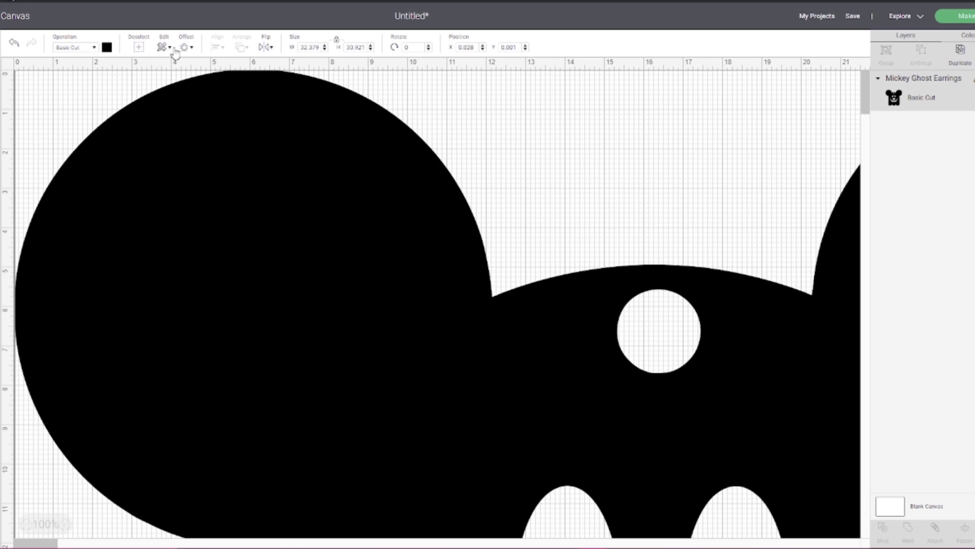
{"action": "left_click_drag", "start_coordinate": [284, 123], "coordinate": [306, 143]}
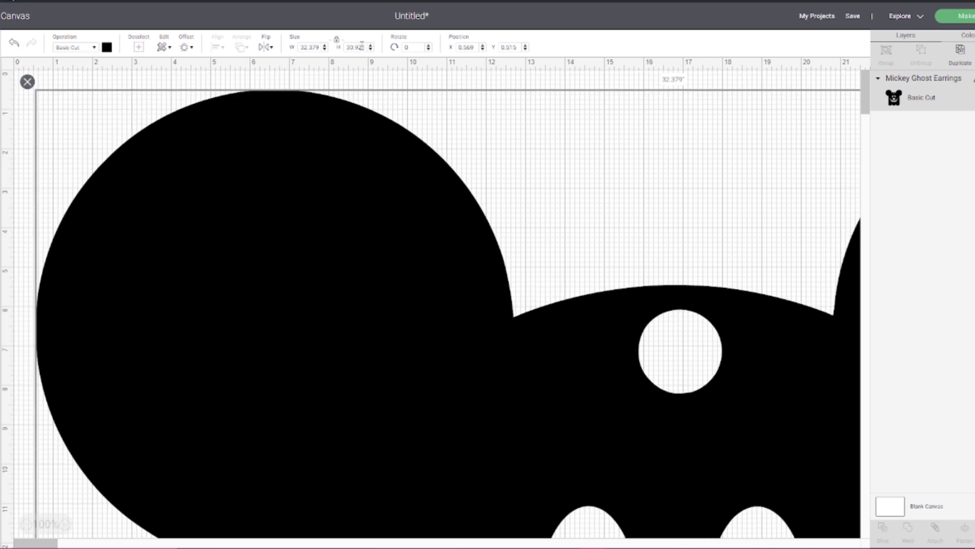
Step: Resize the Mickey ghost to 3 by 3 inches and move it to the top-left corner
{"action": "double_click", "coordinate": [317, 46]}
{"action": "type", "text": "3"}
{"action": "key", "text": "Return"}
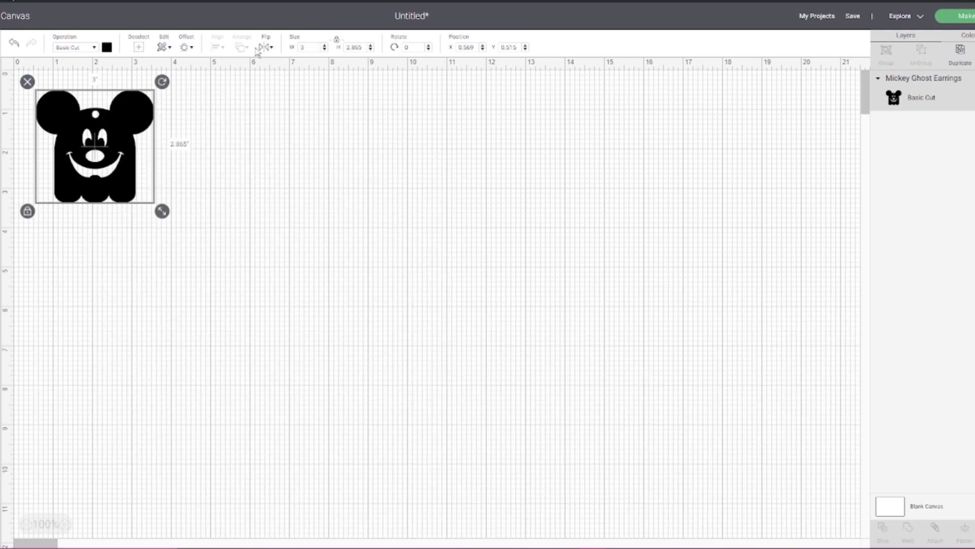
{"action": "double_click", "coordinate": [364, 48]}
{"action": "type", "text": "3"}
{"action": "key", "text": "Return"}
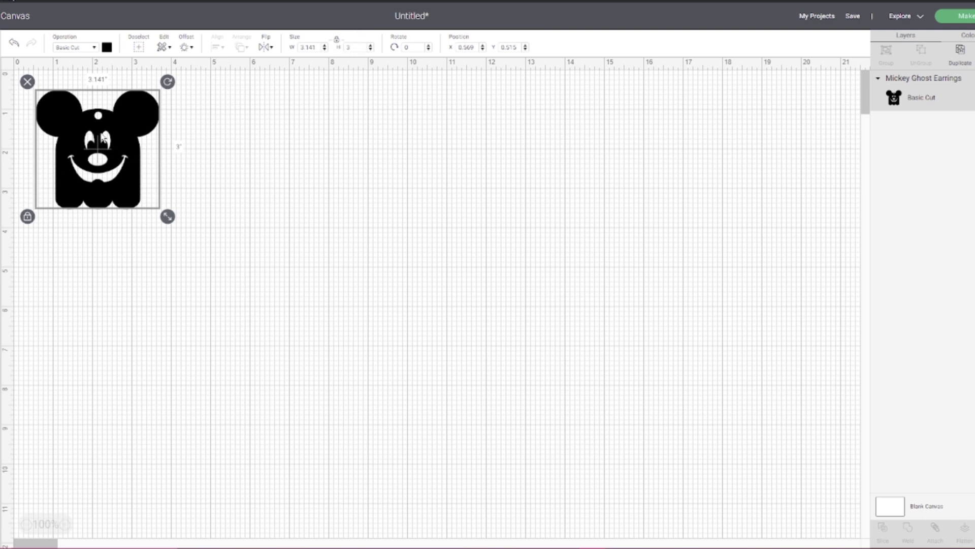
{"action": "mouse_move", "coordinate": [120, 130]}
{"action": "left_mouse_down"}
{"action": "mouse_move", "coordinate": [96, 109]}
{"action": "mouse_move", "coordinate": [123, 155]}
{"action": "mouse_move", "coordinate": [111, 156]}
{"action": "mouse_move", "coordinate": [102, 124]}
{"action": "left_mouse_up"}
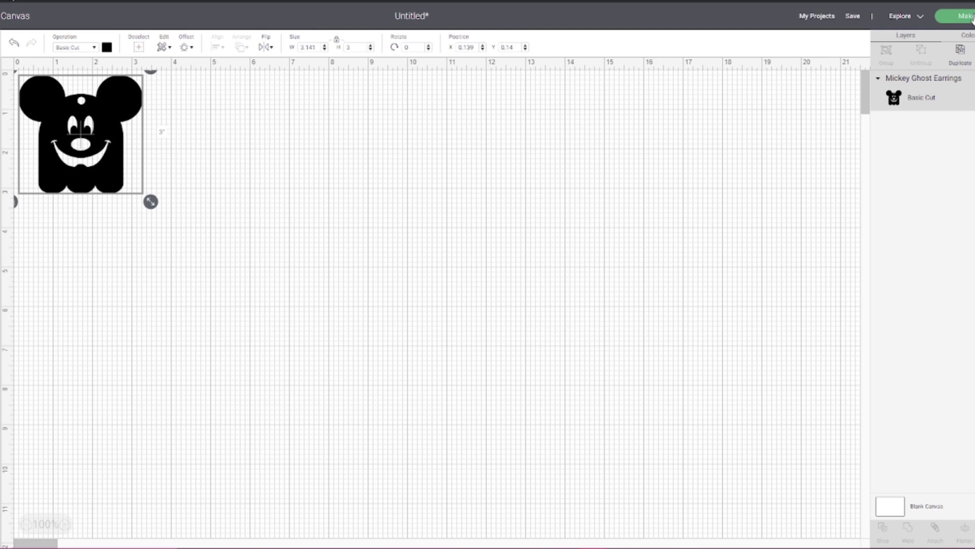
{"action": "left_click_drag", "start_coordinate": [100, 108], "coordinate": [92, 243]}
Step: Copy and paste three more Mickey ghosts, arranging all four in a 2×2 grid
{"action": "key", "text": "ctrl+c"}
{"action": "key", "text": "ctrl+v"}
{"action": "left_click", "coordinate": [202, 228]}
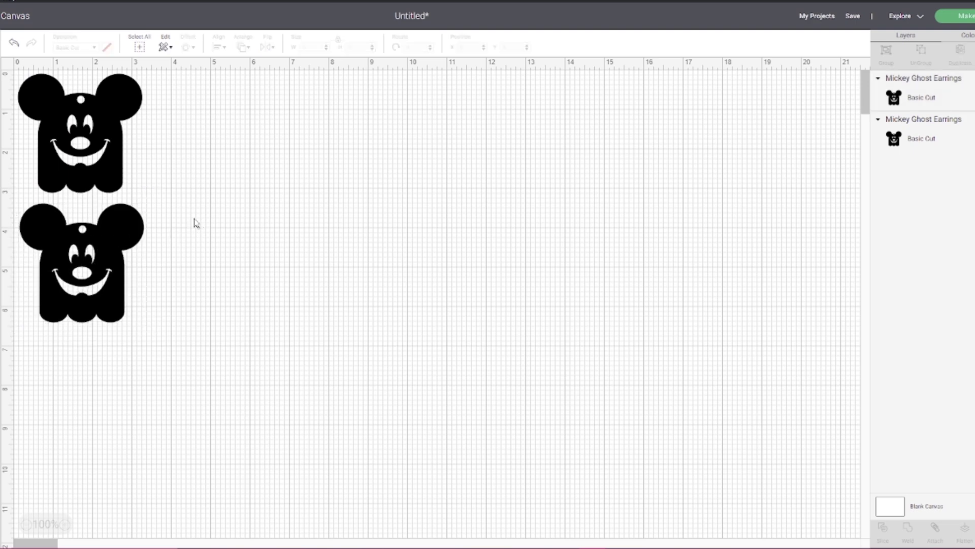
{"action": "key", "text": "ctrl+v"}
{"action": "left_click_drag", "start_coordinate": [158, 179], "coordinate": [283, 146]}
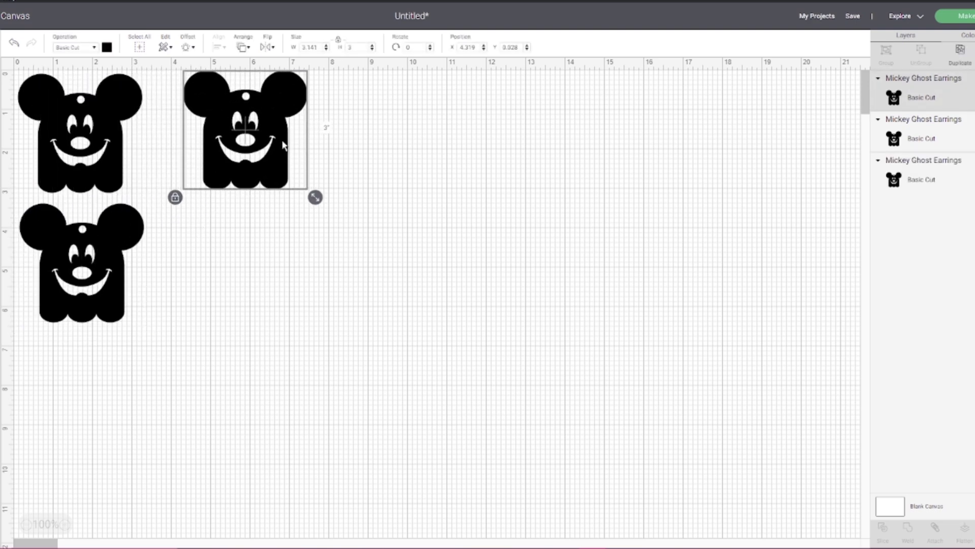
{"action": "key", "text": "ctrl+v"}
{"action": "left_click_drag", "start_coordinate": [144, 133], "coordinate": [277, 229]}
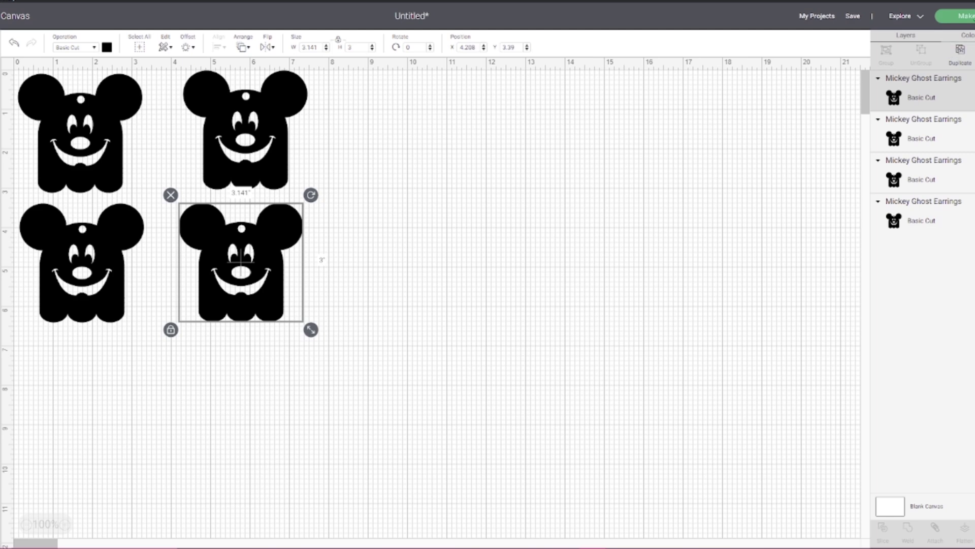
{"action": "left_click", "coordinate": [358, 319]}
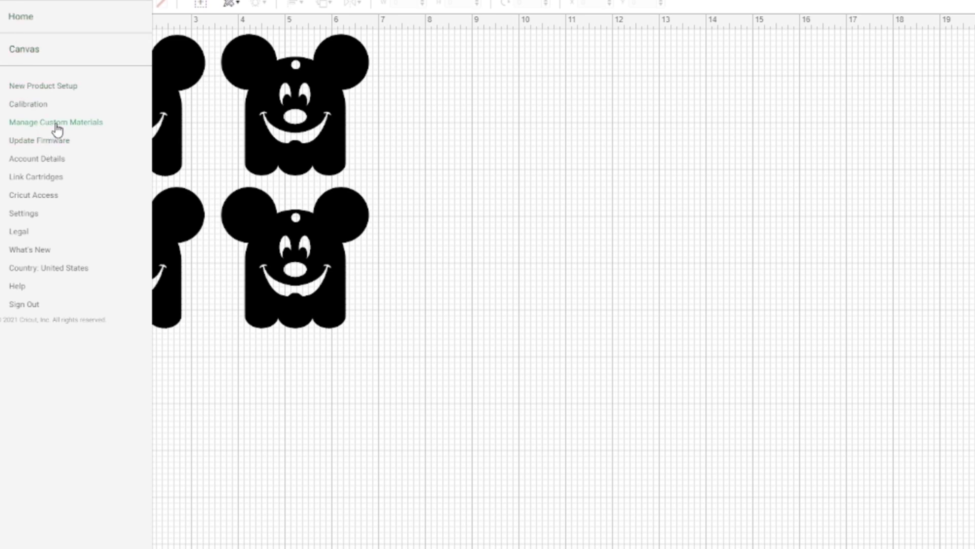
Step: Go to Manage Custom Materials and add a new material entry at the bottom of the list
{"action": "left_click", "coordinate": [56, 124]}
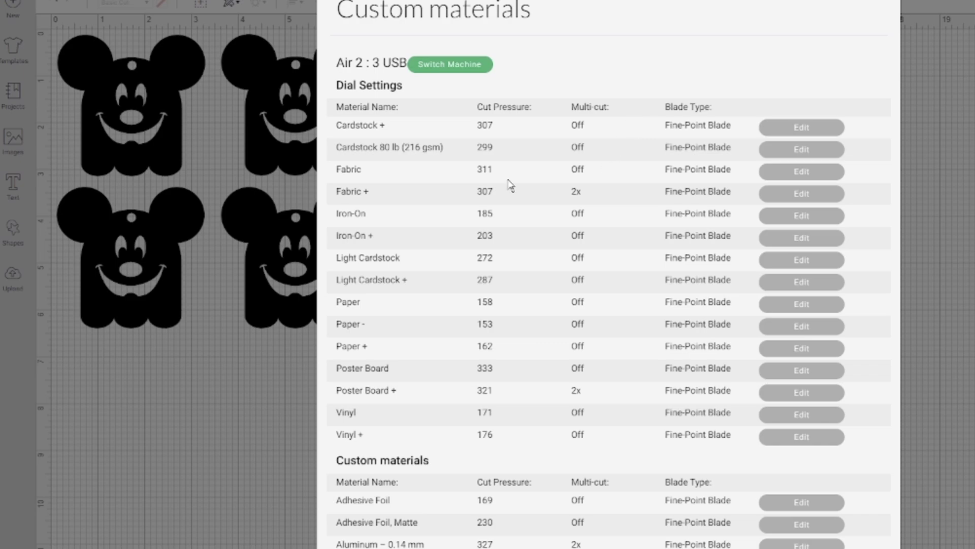
{"action": "scroll", "coordinate": [505, 167], "scroll_direction": "down", "scroll_amount": 20}
{"action": "scroll", "coordinate": [502, 162], "scroll_direction": "down", "scroll_amount": 20}
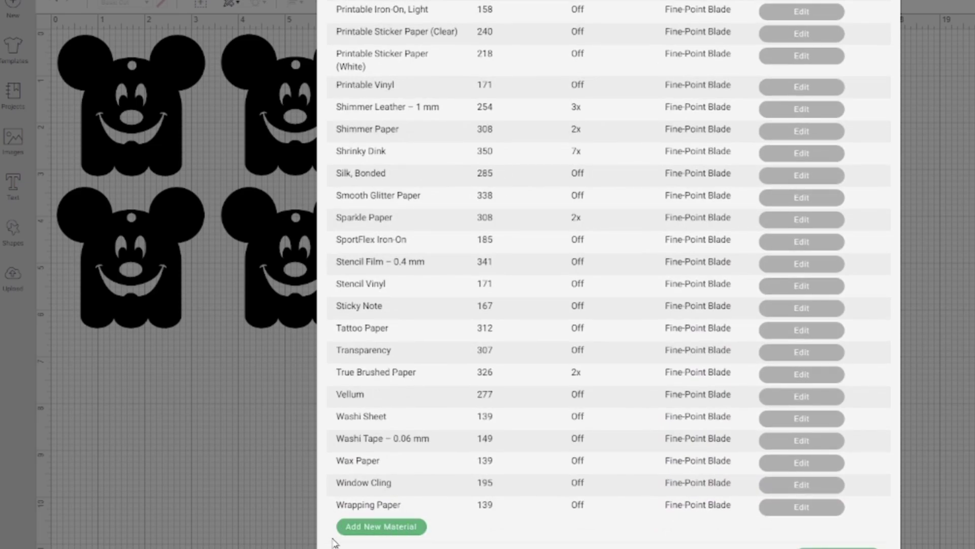
{"action": "left_click", "coordinate": [386, 528]}
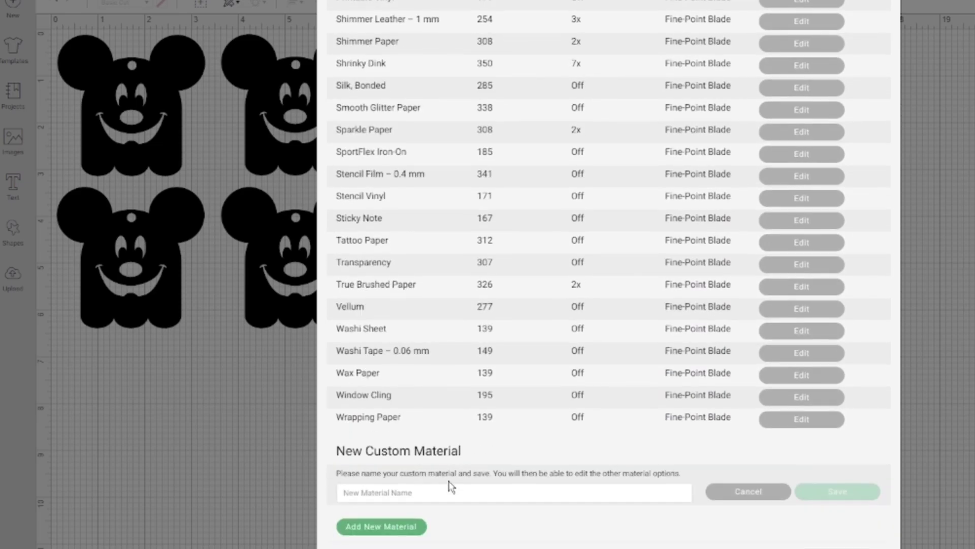
Step: Create a custom material named 'test' and save it
{"action": "left_click", "coordinate": [425, 491]}
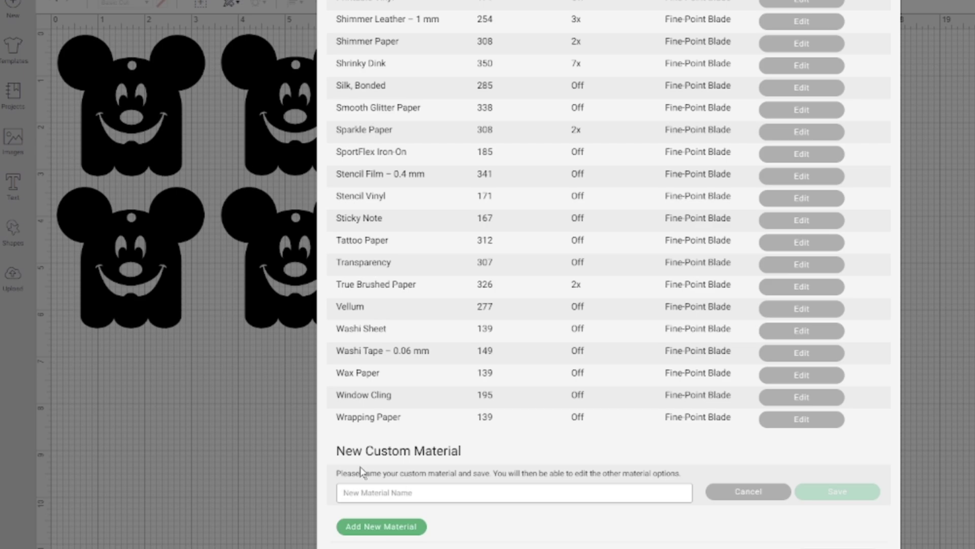
{"action": "type", "text": "test"}
{"action": "left_click", "coordinate": [843, 493]}
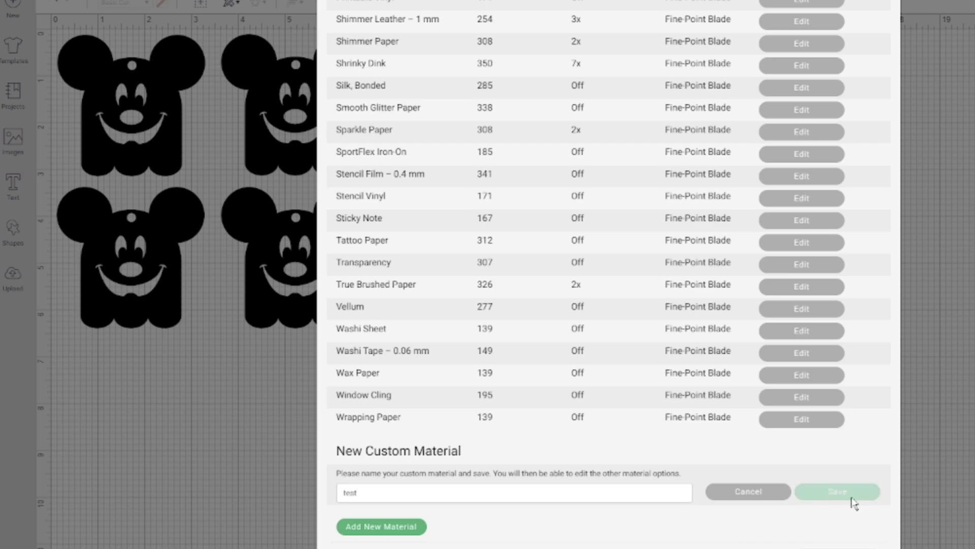
{"action": "left_click", "coordinate": [639, 252]}
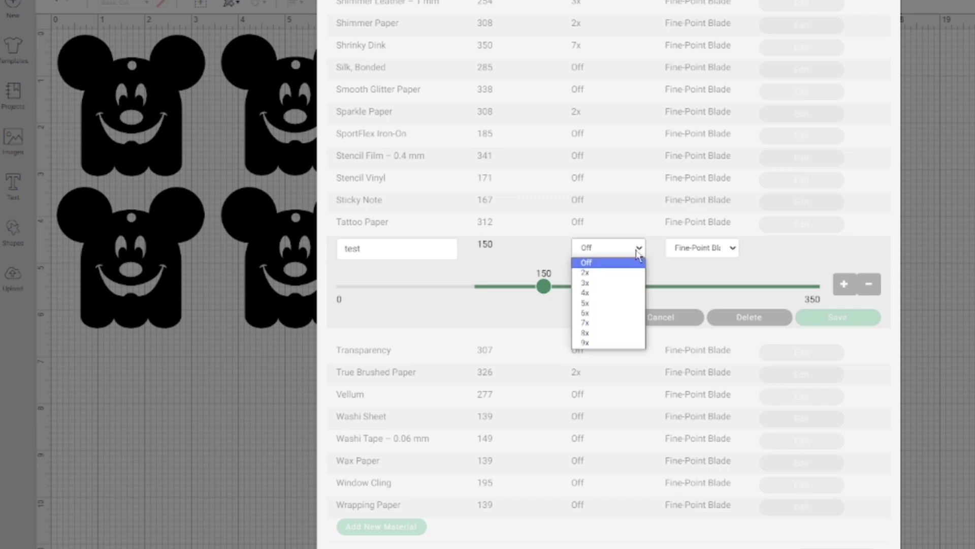
{"action": "left_click", "coordinate": [639, 252]}
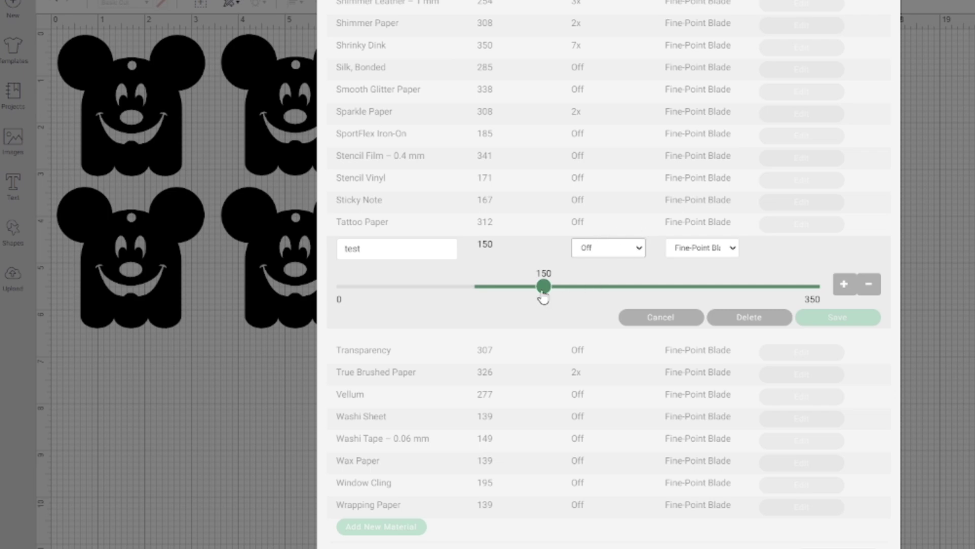
Step: Set the test material to 350 cut pressure and 8x multi-cut, then delete it
{"action": "left_click_drag", "start_coordinate": [543, 289], "coordinate": [820, 286]}
{"action": "left_click", "coordinate": [697, 248]}
{"action": "left_click", "coordinate": [697, 248]}
{"action": "left_click", "coordinate": [626, 248]}
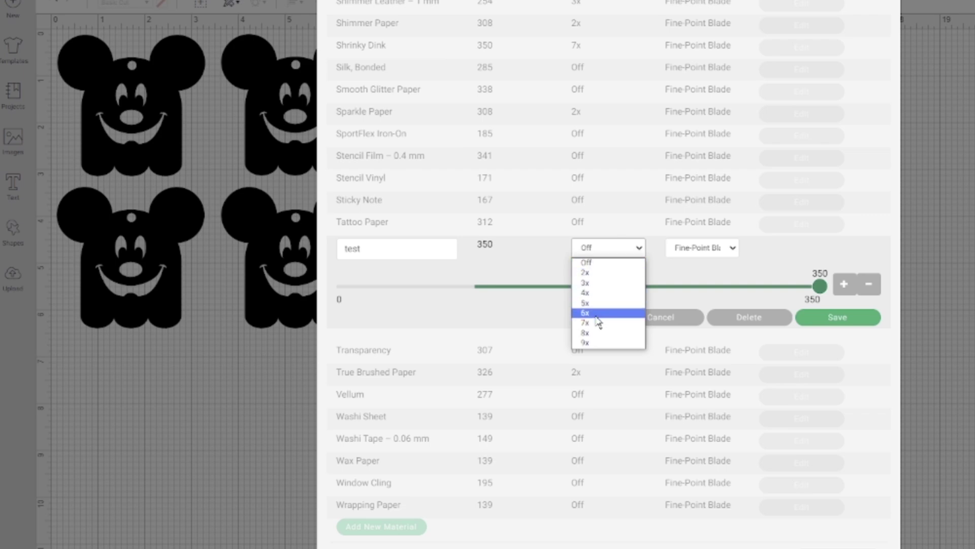
{"action": "left_click", "coordinate": [598, 333]}
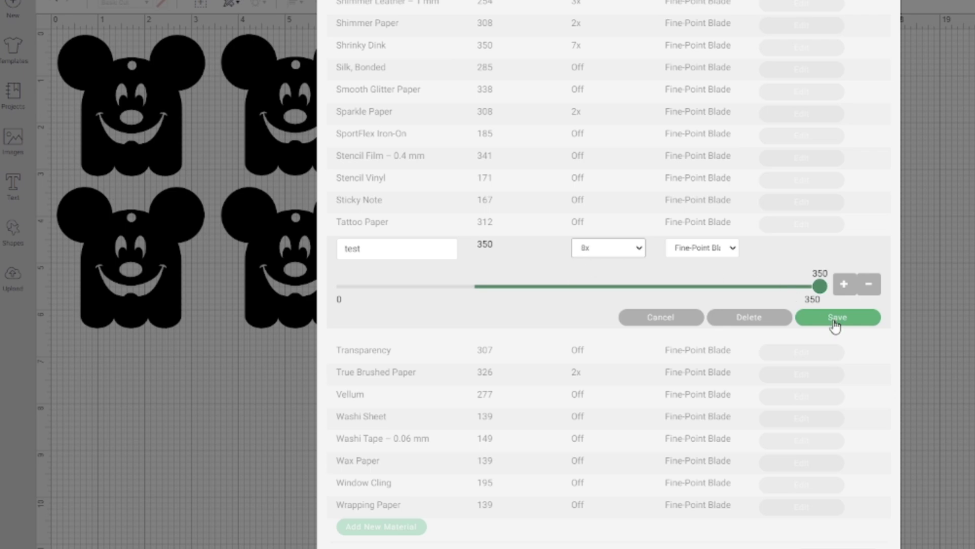
{"action": "left_click", "coordinate": [769, 320]}
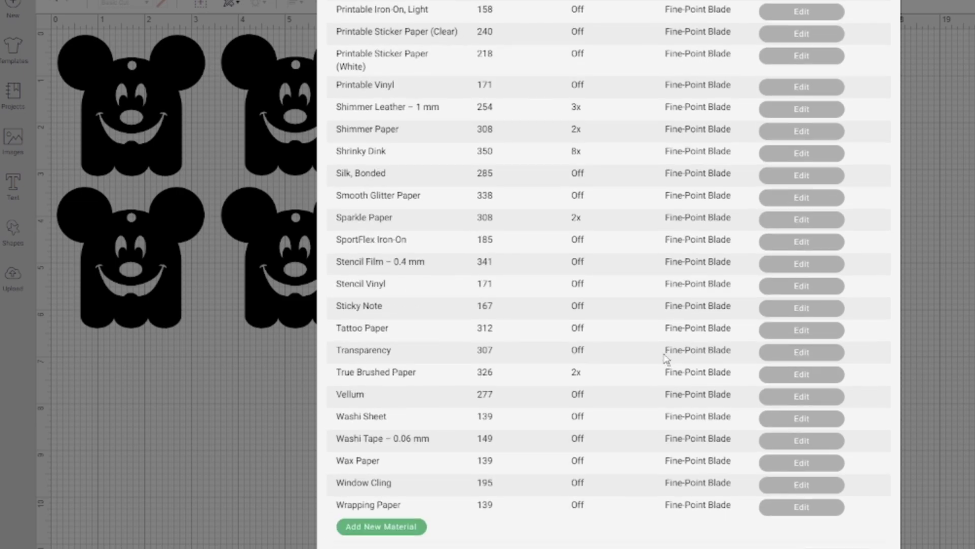
Step: Scroll the materials list to review the Shrinky Dink entry at 350, 8x
{"action": "scroll", "coordinate": [667, 358], "scroll_direction": "up", "scroll_amount": 3}
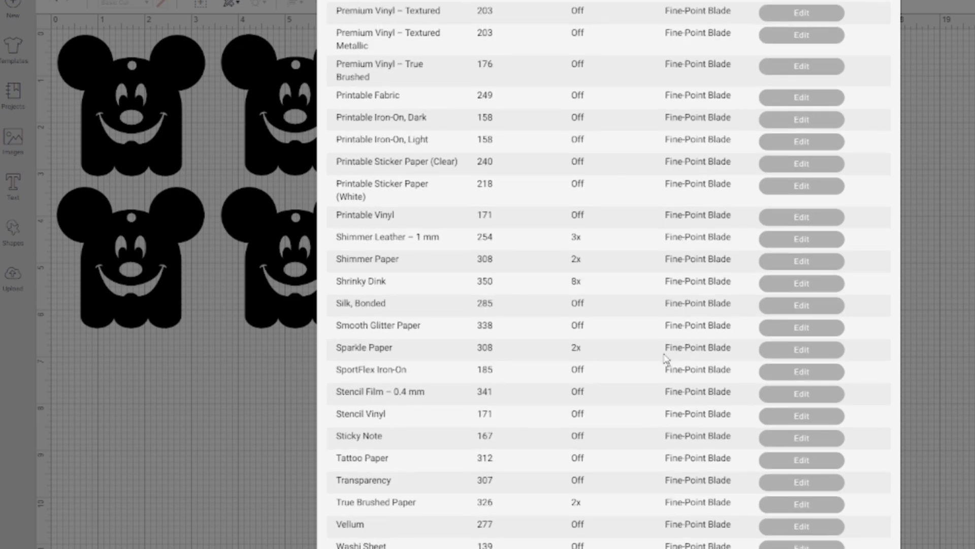
{"action": "scroll", "coordinate": [440, 362], "scroll_direction": "down", "scroll_amount": 3}
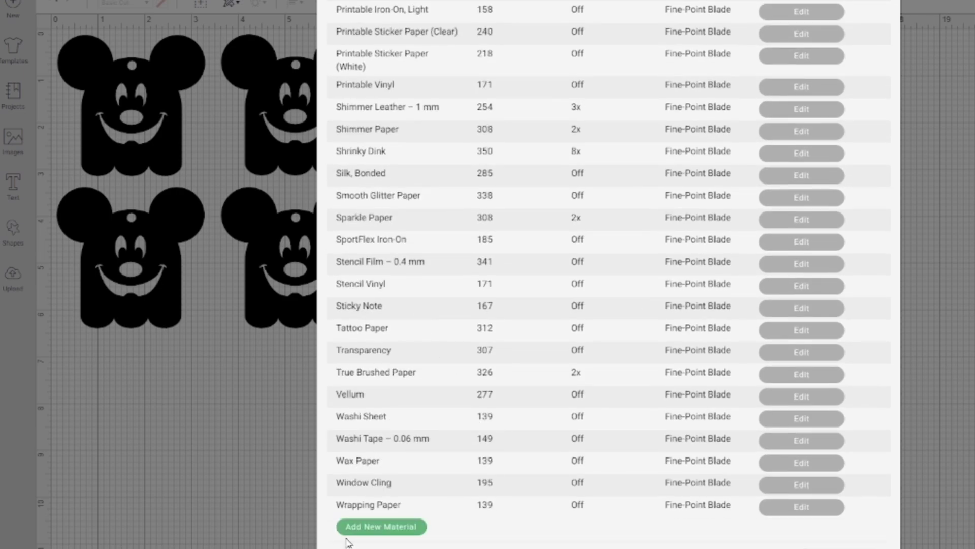
{"action": "scroll", "coordinate": [449, 457], "scroll_direction": "up", "scroll_amount": 3}
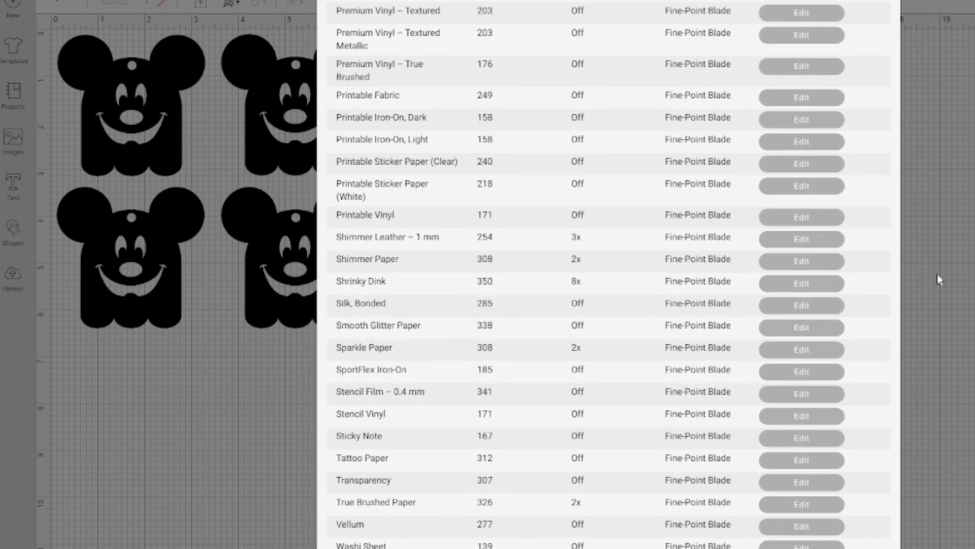
{"action": "scroll", "coordinate": [704, 303], "scroll_direction": "up", "scroll_amount": 20}
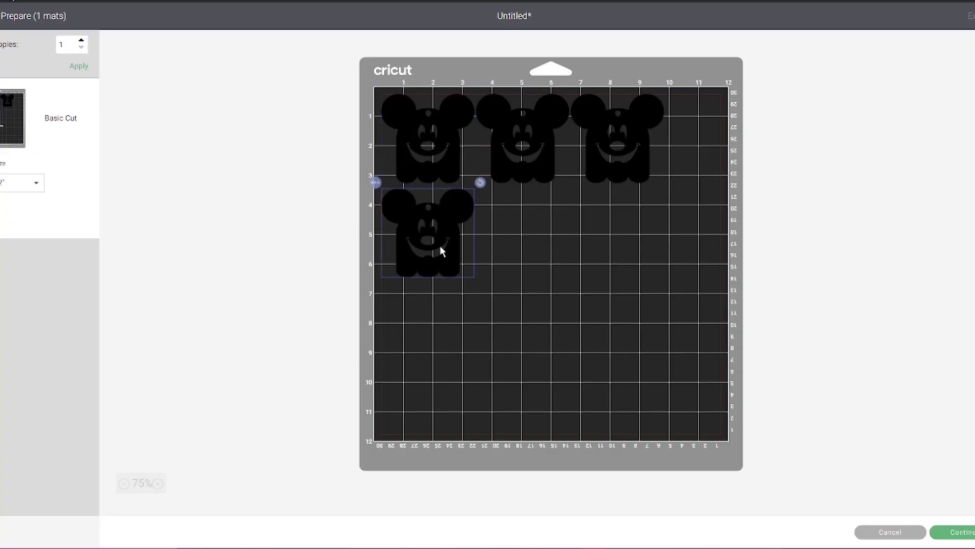
Step: Drag the third Mickey into the lower row on the mat to complete the two-by-two block
{"action": "left_click_drag", "start_coordinate": [573, 145], "coordinate": [599, 243]}
{"action": "left_click", "coordinate": [521, 147]}
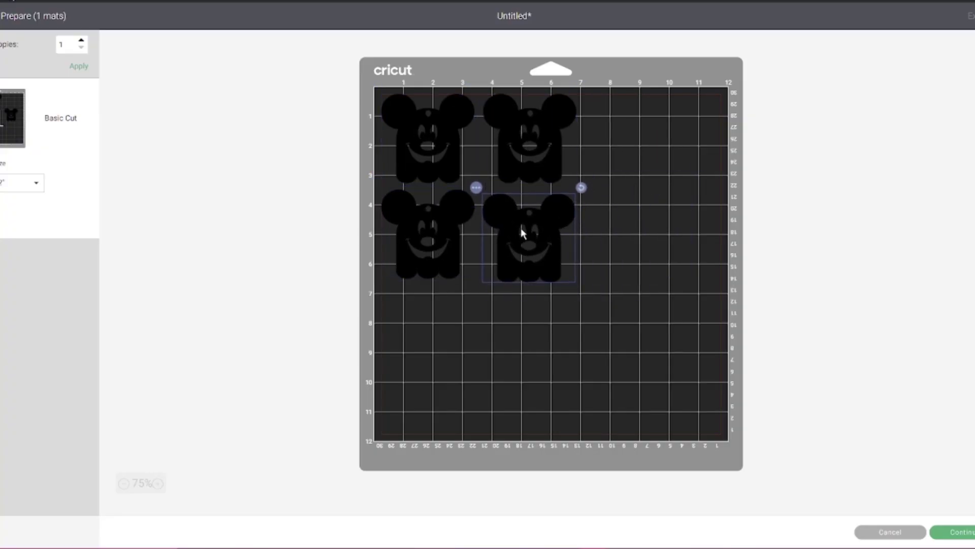
{"action": "left_click_drag", "start_coordinate": [523, 224], "coordinate": [521, 224]}
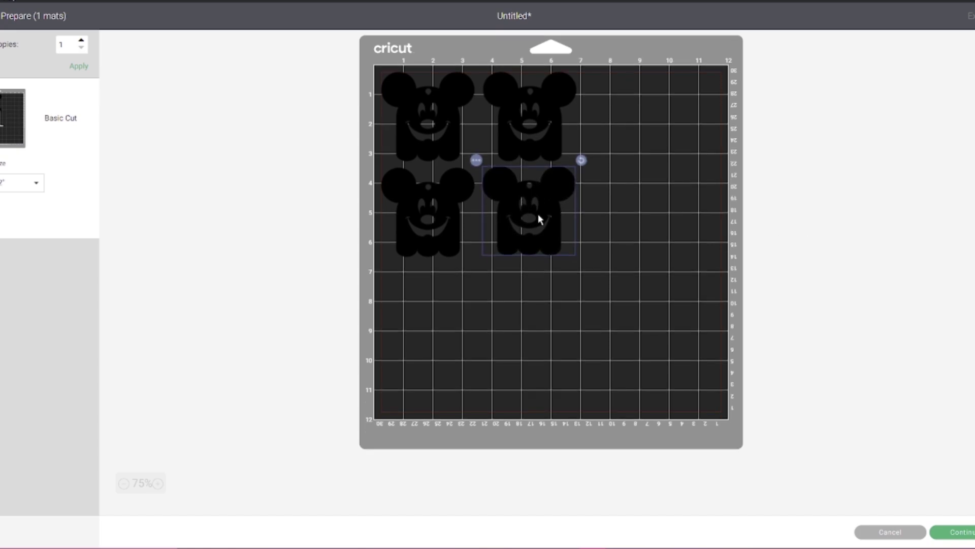
{"action": "left_click", "coordinate": [882, 213]}
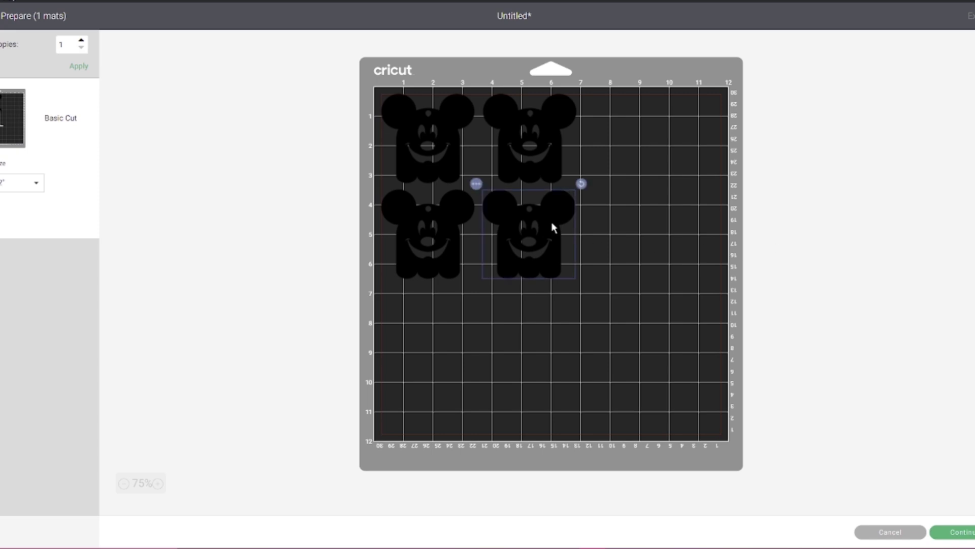
{"action": "left_click", "coordinate": [807, 239]}
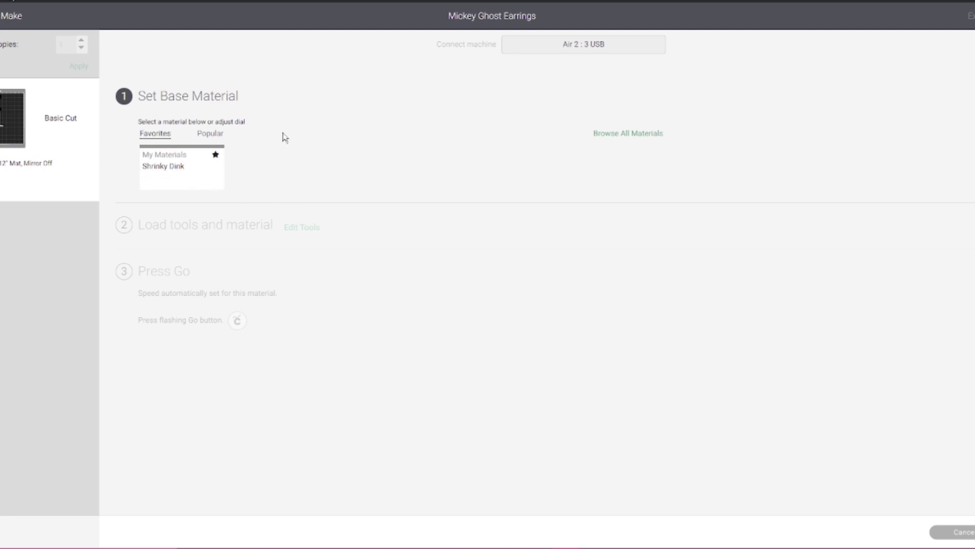
Step: Bring up the All Materials list and locate the starred Shrinky Dink entry under My Materials
{"action": "left_click", "coordinate": [630, 134]}
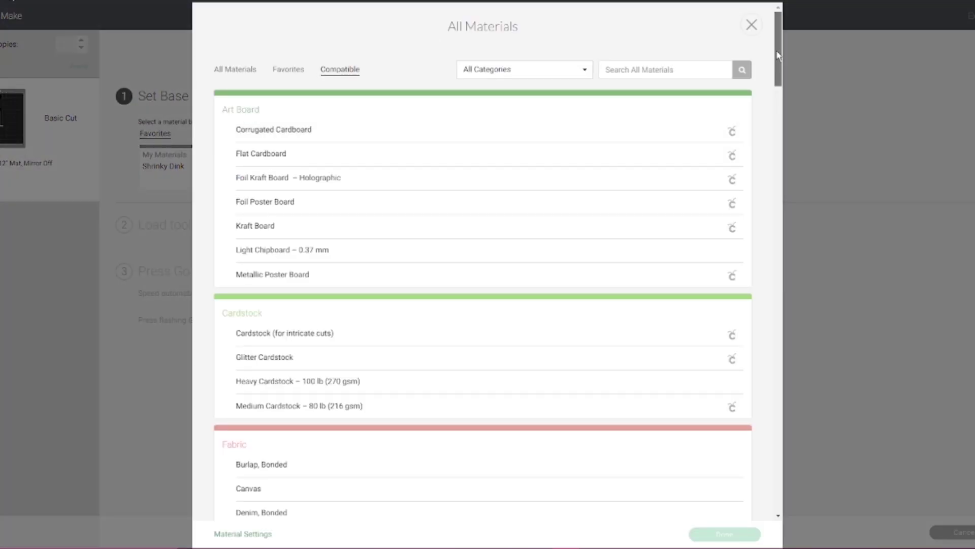
{"action": "left_click_drag", "start_coordinate": [779, 56], "coordinate": [788, 246]}
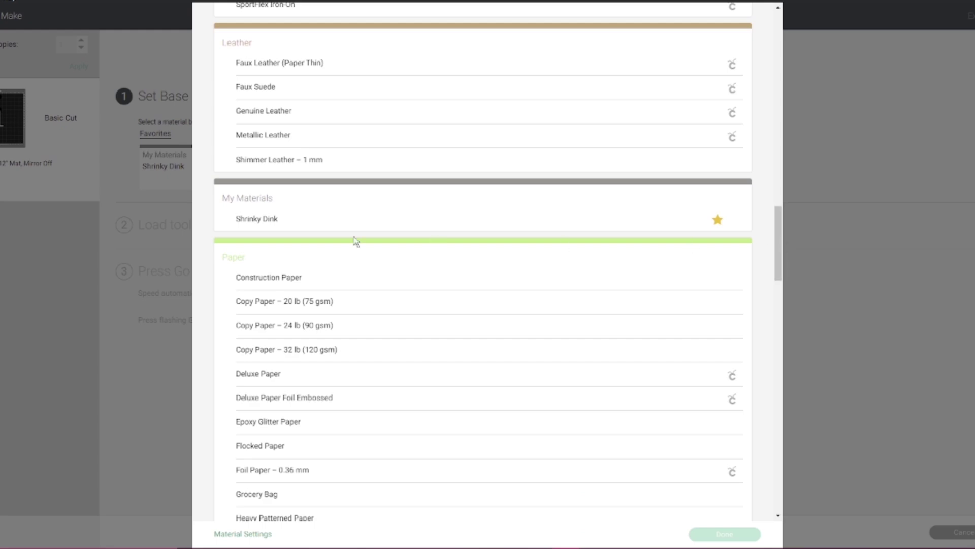